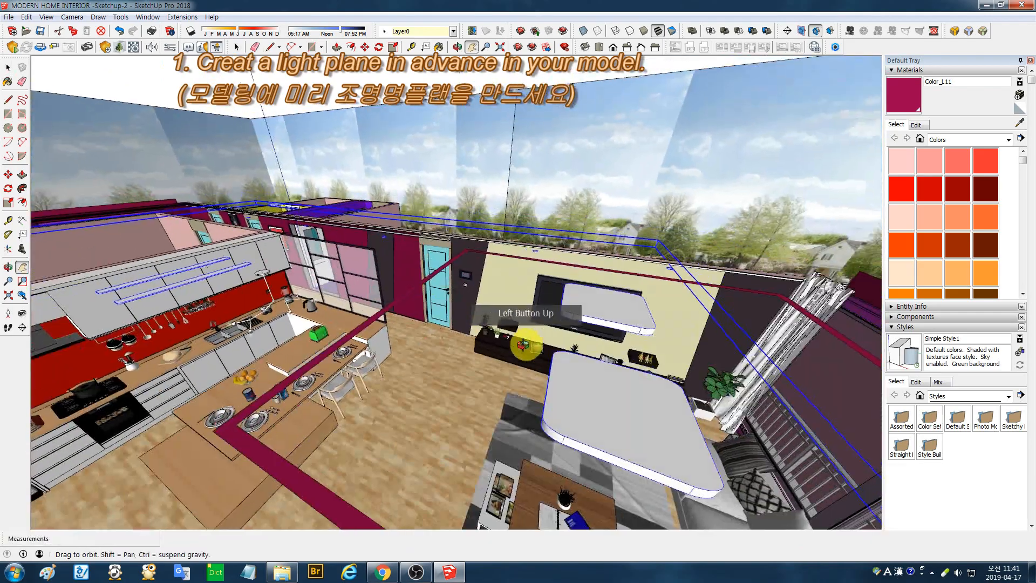
- Unhide the roof slab of the house model and send the model to KeyShot 8 for rendering
middle_click_drag(544, 313, 659, 370)
scroll(453, 261, "down", 3)
key("u")
key("space")
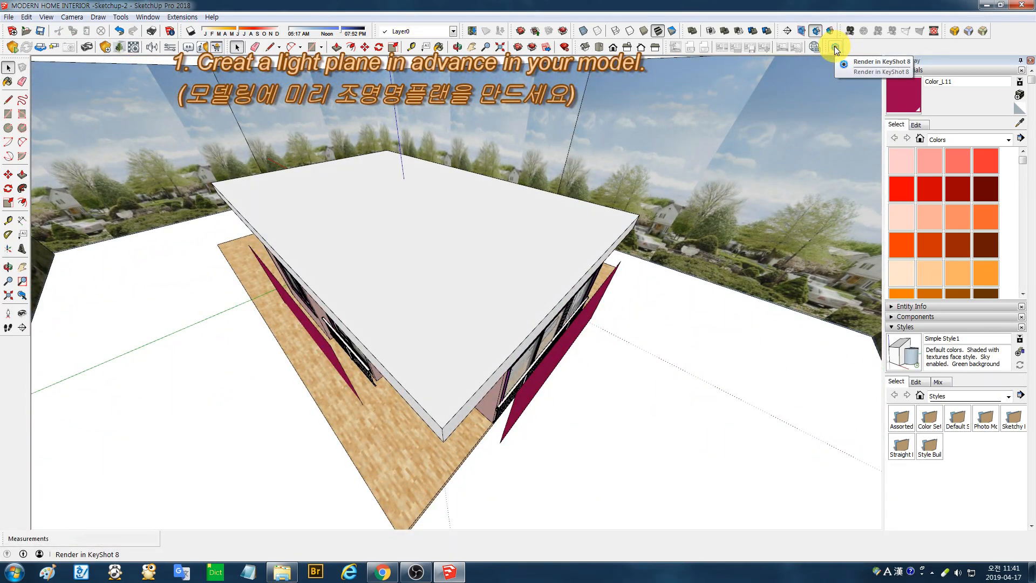
left_click(835, 47)
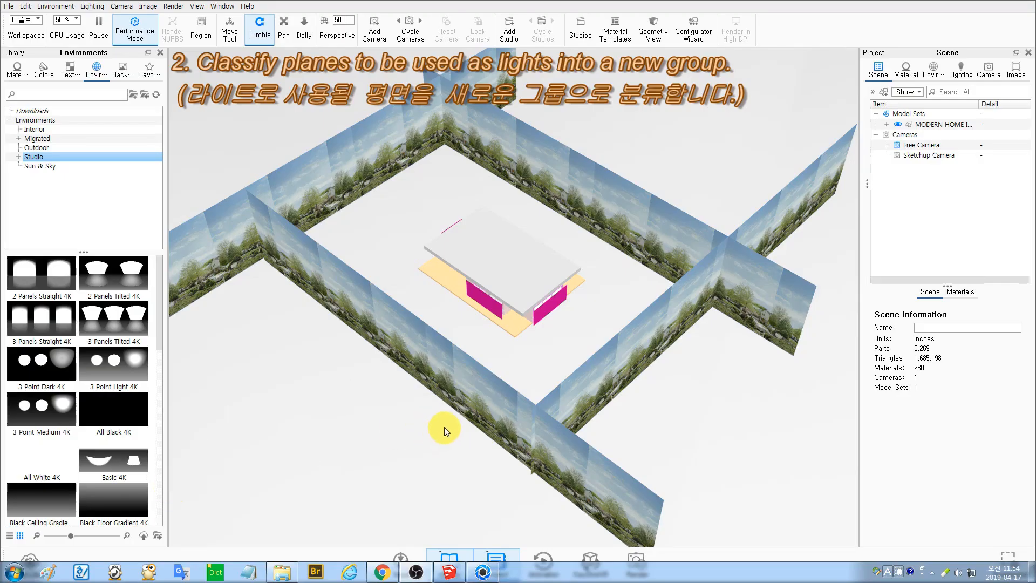
- Hide the roof slab to expose the interior of the house
left_click(512, 282)
scroll(511, 283, "up", 3)
left_click(919, 264)
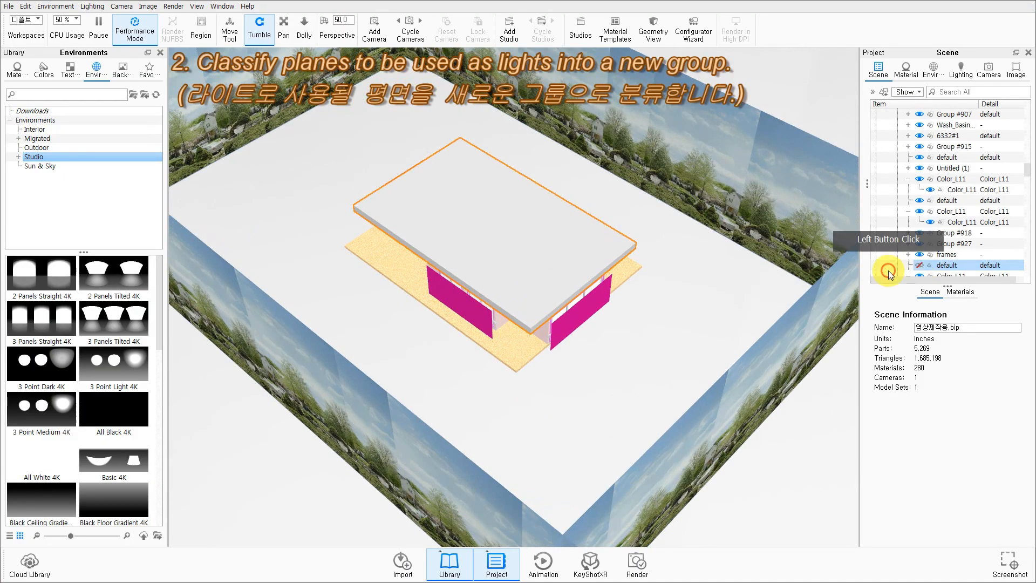
- Examine the magenta light planes outside the windows and above the living room
left_click_drag(602, 329, 578, 350)
scroll(577, 351, "up", 2)
left_click(578, 326)
left_click(434, 300)
left_click(390, 122)
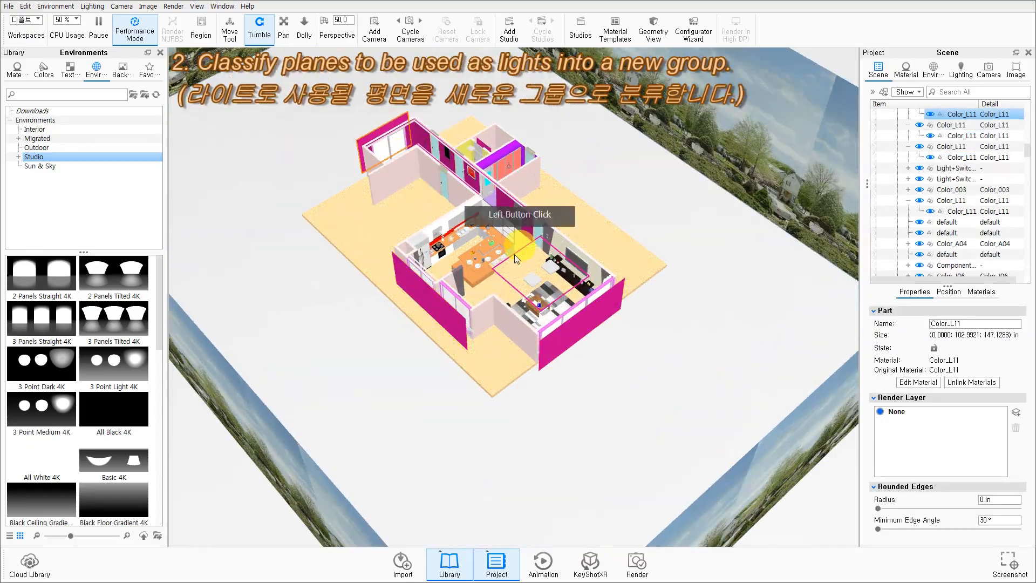
scroll(523, 296, "up", 3)
scroll(522, 296, "up", 2)
left_click(526, 261)
middle_click_drag(572, 167, 597, 251)
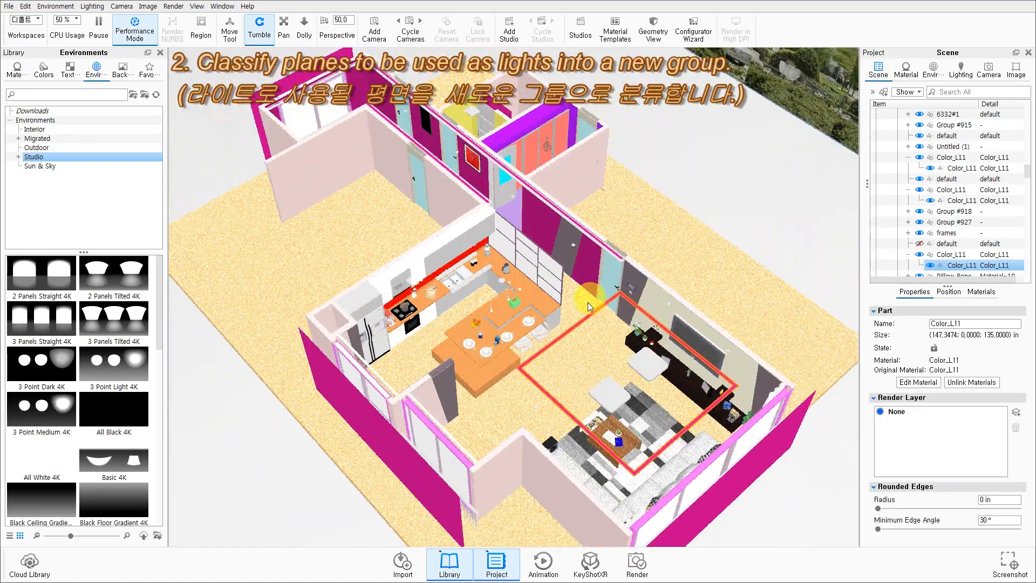
scroll(520, 293, "down", 2)
- Select all parts that share the Color_L11 material of the exterior window plane
left_click(436, 393)
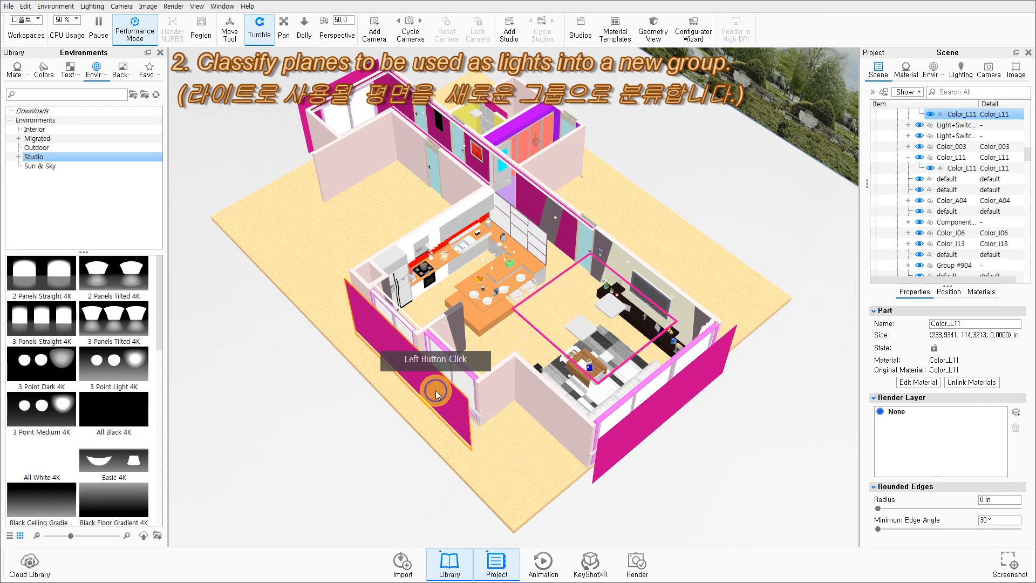
right_click(436, 390)
left_click(479, 79)
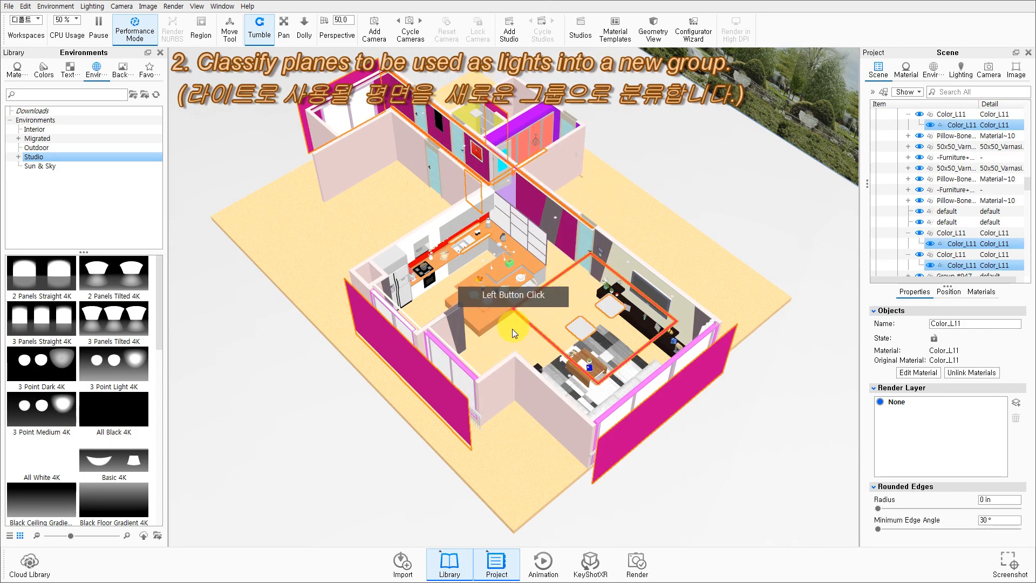
right_click(737, 386)
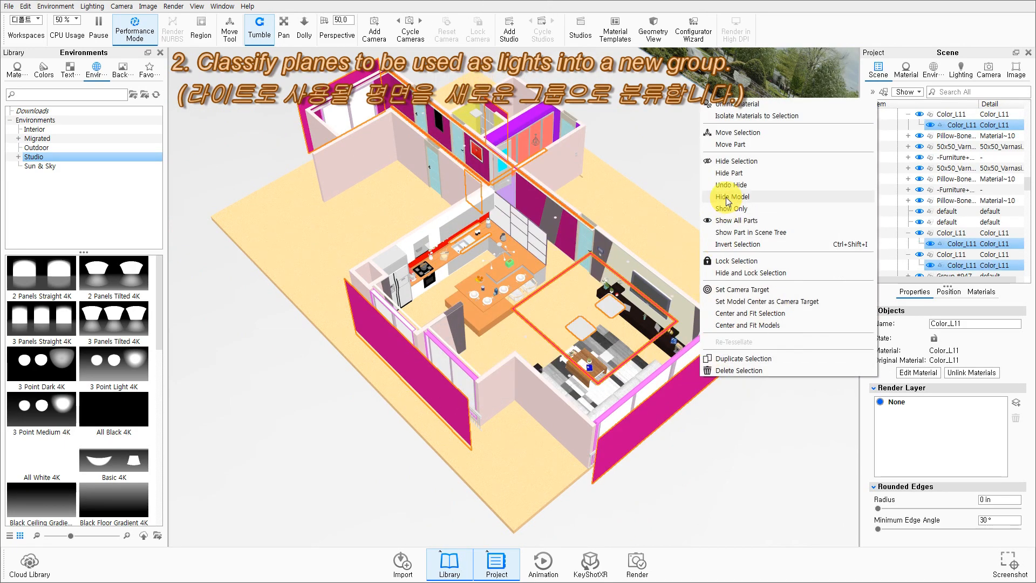
- Add the selected Color_L11 planes to a new group named "light" directly under Model Sets
right_click(955, 125)
left_click(905, 348)
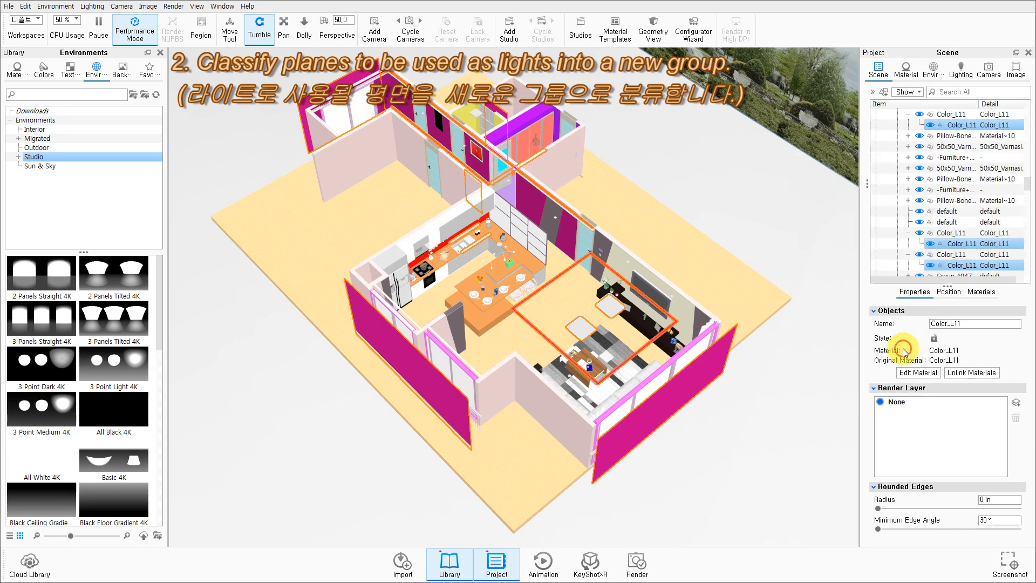
left_click(463, 119)
left_click(465, 463)
key("BackSpace")
key("Hangul")
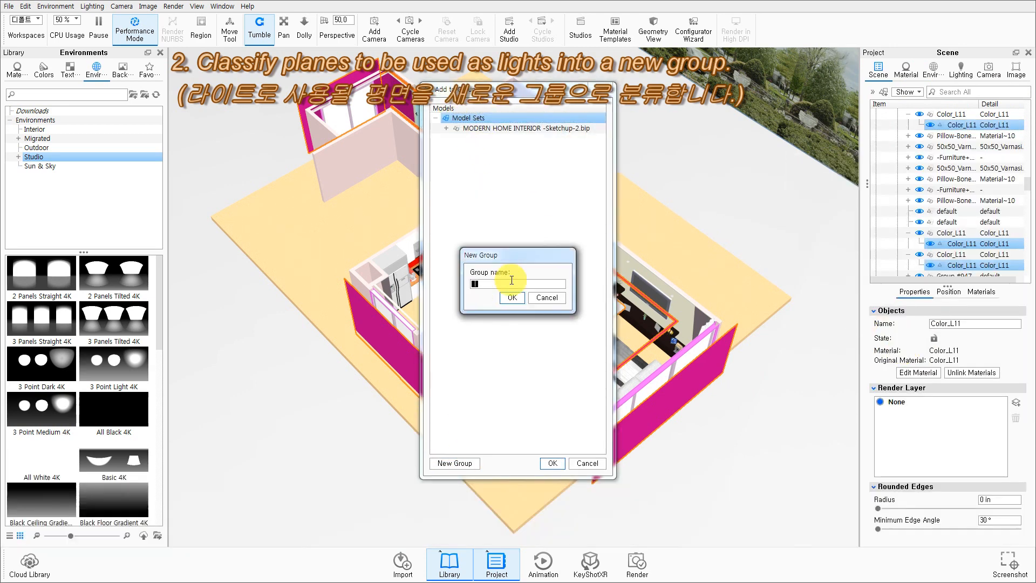
type("light")
left_click(513, 298)
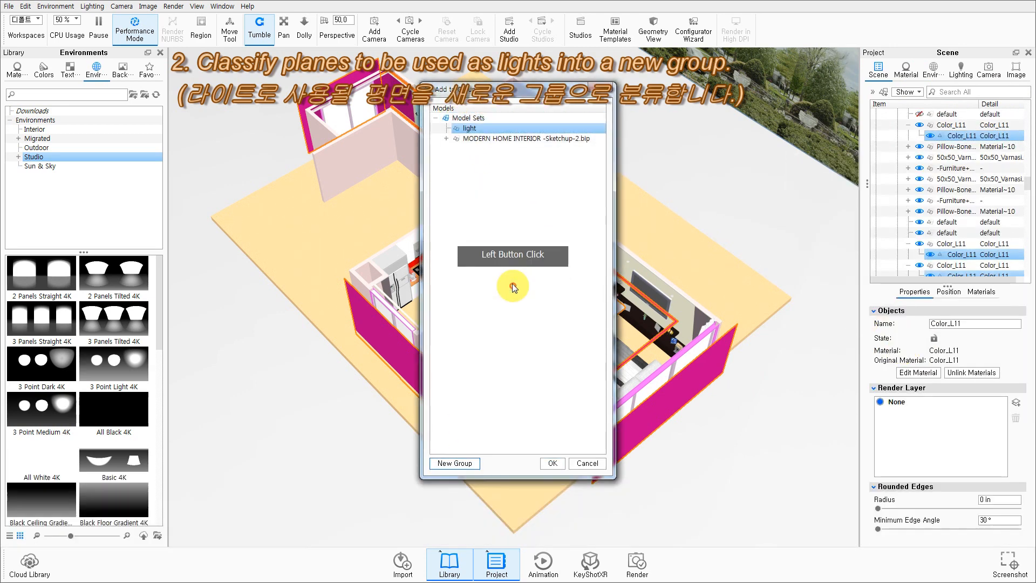
left_click(554, 463)
left_click(655, 324)
left_click(893, 135)
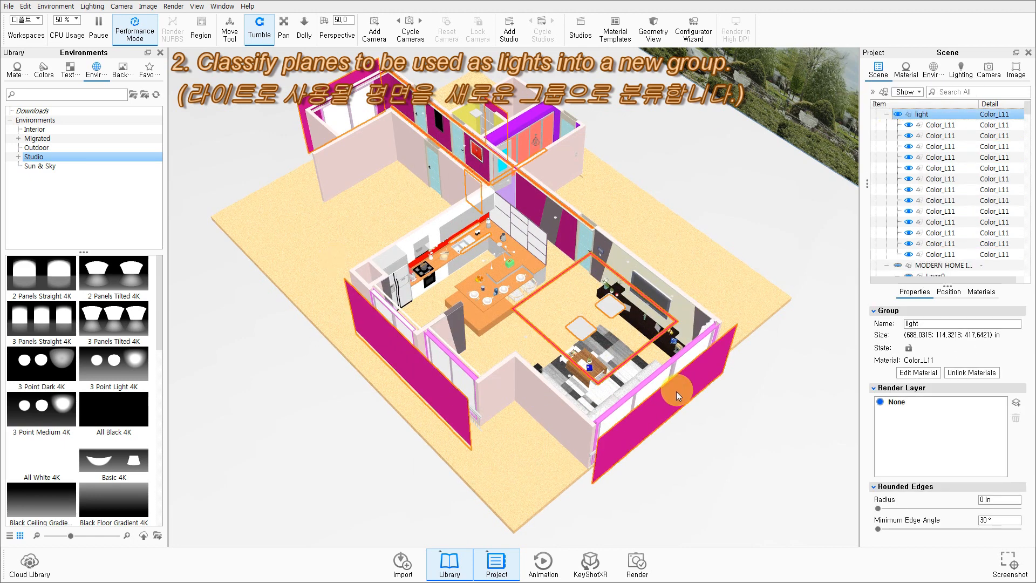
- Select the three exterior window planes and add them to a new group named "outdoor light" inside the light group
left_click(655, 407)
left_click(421, 324, "ctrl")
right_click(945, 167)
left_click(896, 387)
left_click(455, 463)
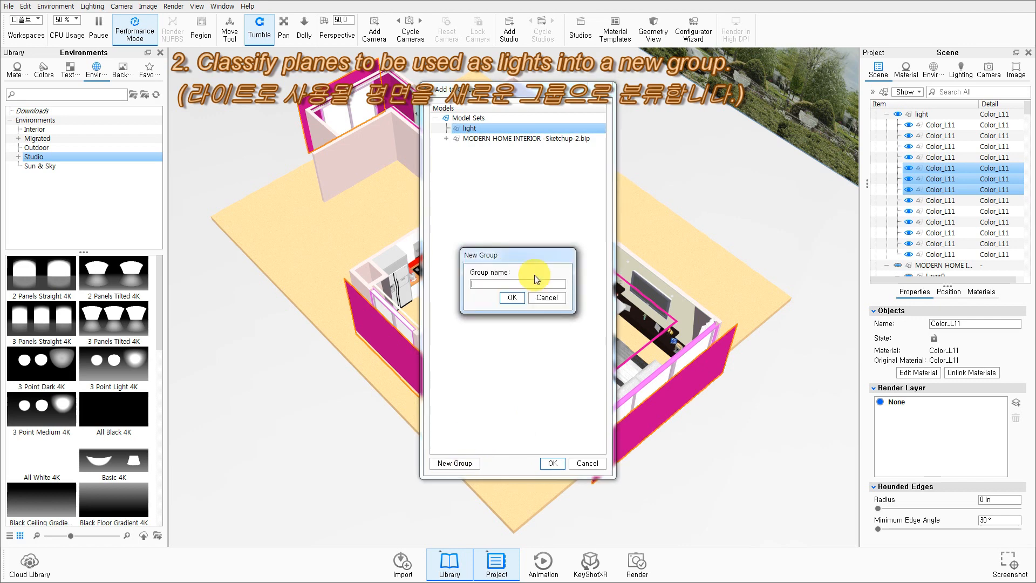
type("outdoor light")
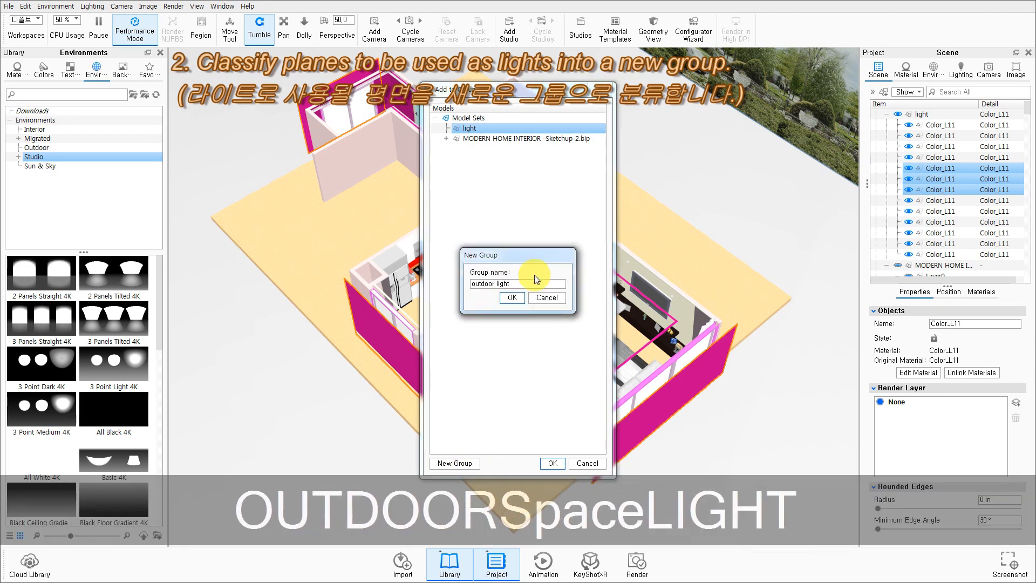
left_click(512, 297)
left_click(553, 463)
left_click(687, 319)
- Add the remaining Color_L11 planes of the light group to a new subgroup named "indoorlight"
left_click(941, 168)
left_click(950, 265, "shift")
right_click(923, 230)
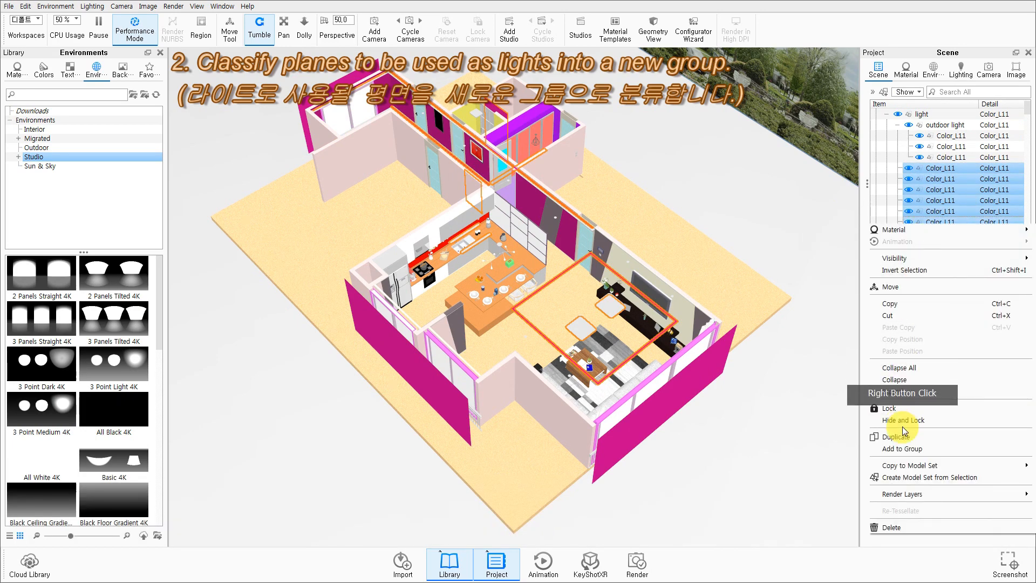
left_click(907, 389)
left_click(476, 461)
type("ind")
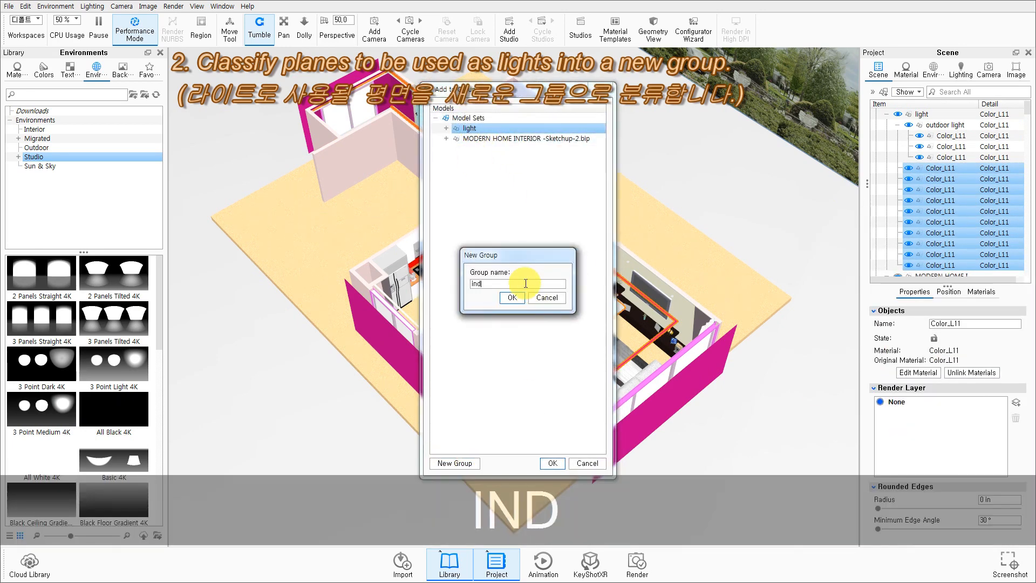
left_click(512, 297)
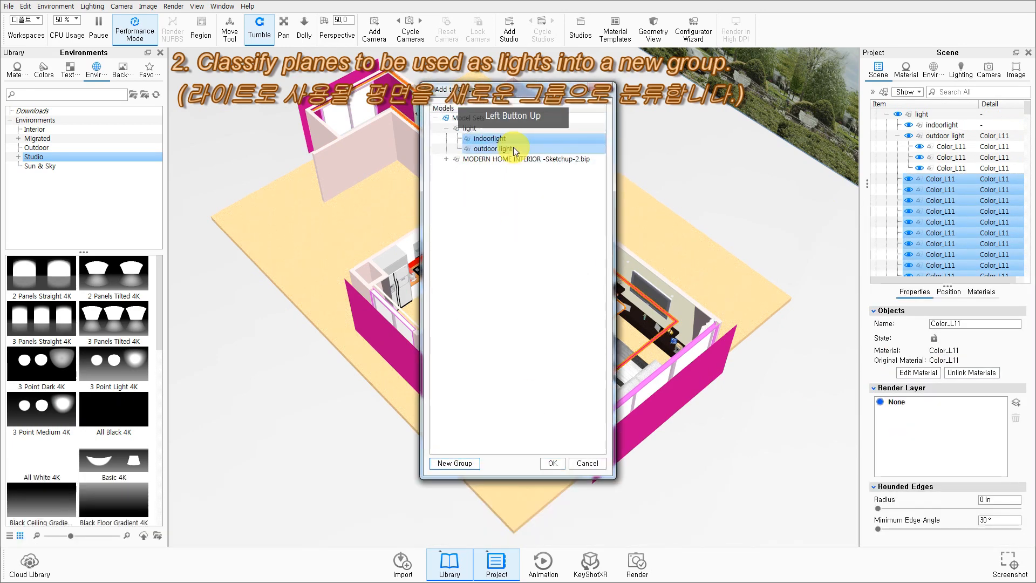
left_click(552, 464)
left_click(720, 327)
- Open the Color_L11 material of an exterior plane and change its type to Area Light
left_click(901, 127)
left_click(971, 138)
double_click(720, 358)
left_click(968, 128)
left_click(974, 298)
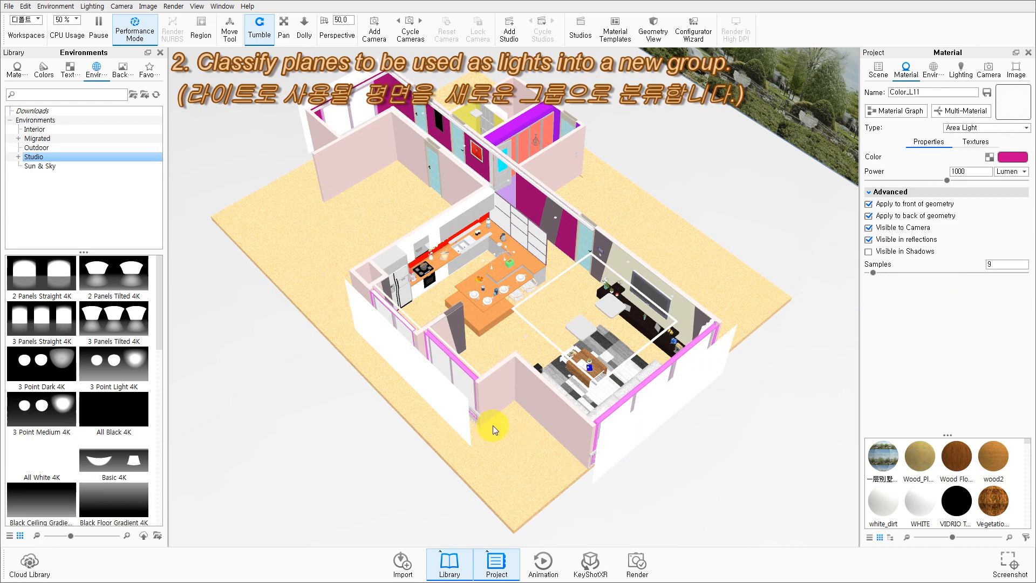
- Set the colour of the Color_L11 area light material to white
left_click(879, 74)
left_click(995, 157, "shift")
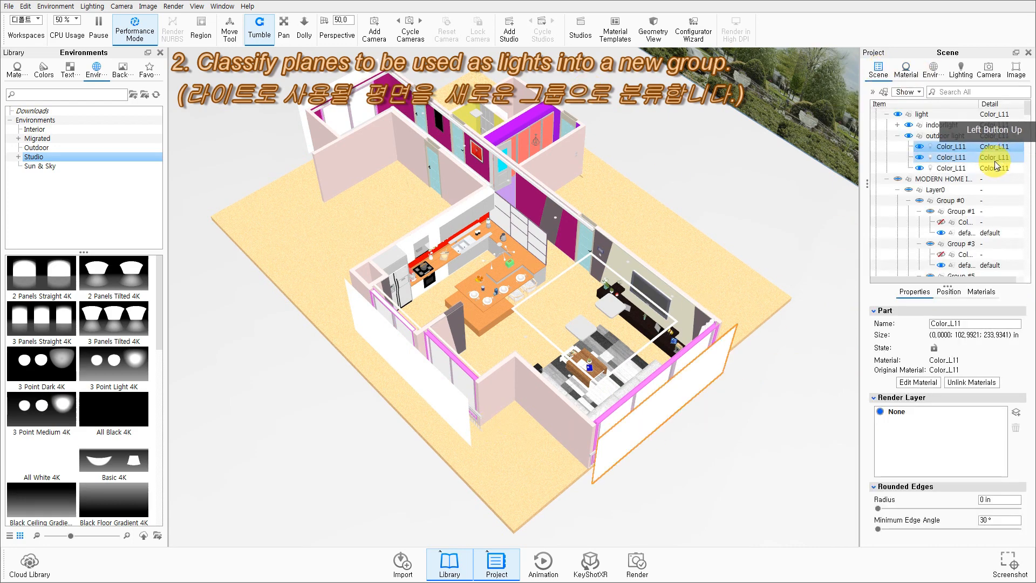
double_click(713, 362)
left_click(930, 158)
left_click(976, 370)
left_click(881, 73)
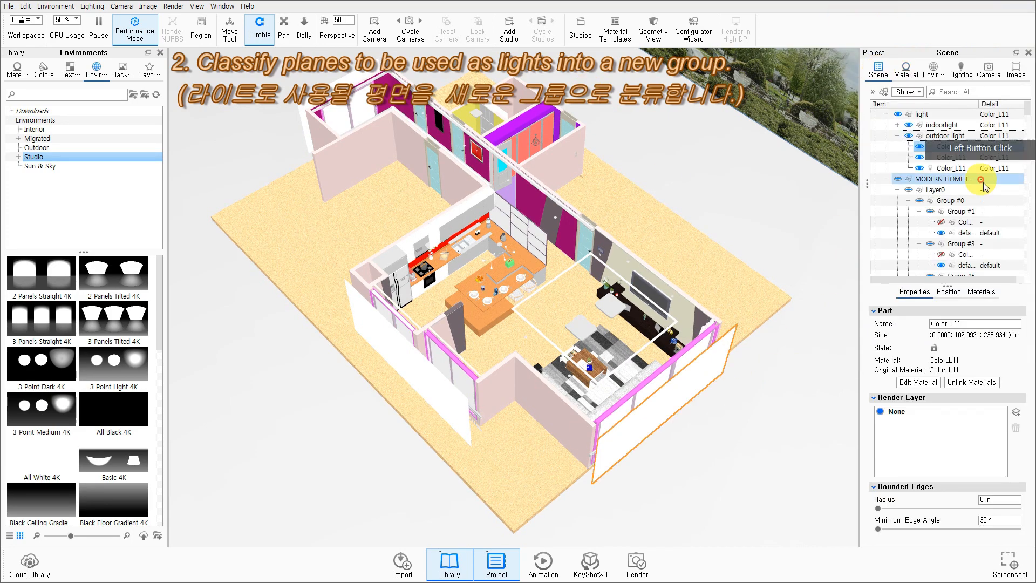
- Unlink the materials of the indoorlight and outdoor light groups so every plane has its own, and open an outdoor plane's material
left_click(957, 127, "shift")
left_click(946, 136, "shift")
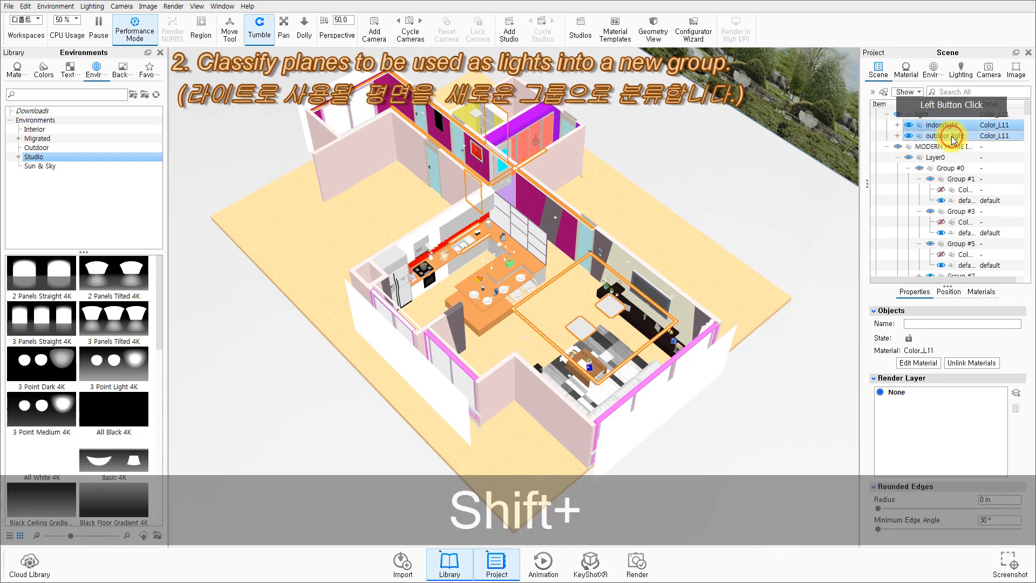
right_click(966, 136)
mouse_move(896, 142)
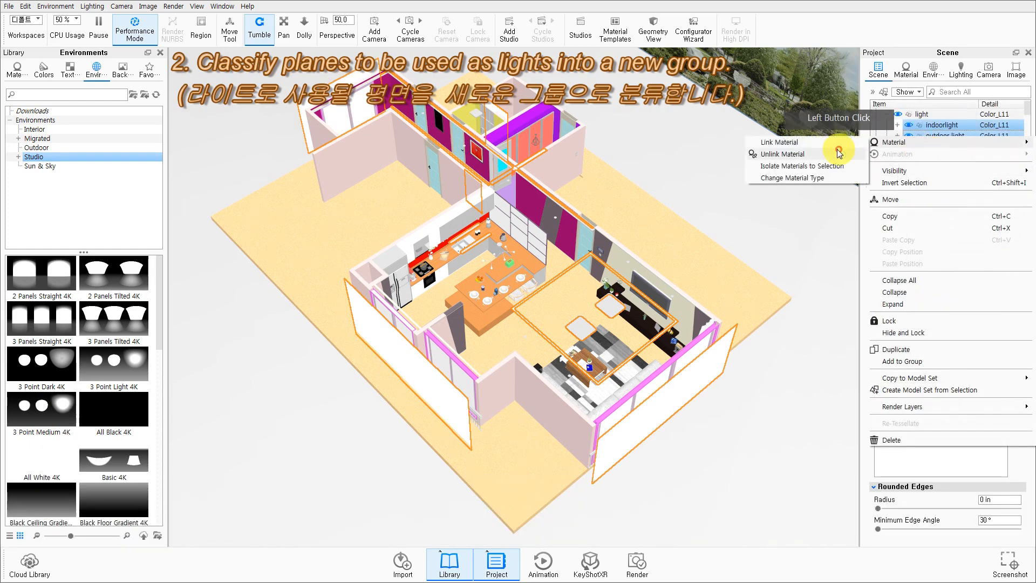
left_click(775, 156)
left_click(898, 135)
left_click(1000, 169)
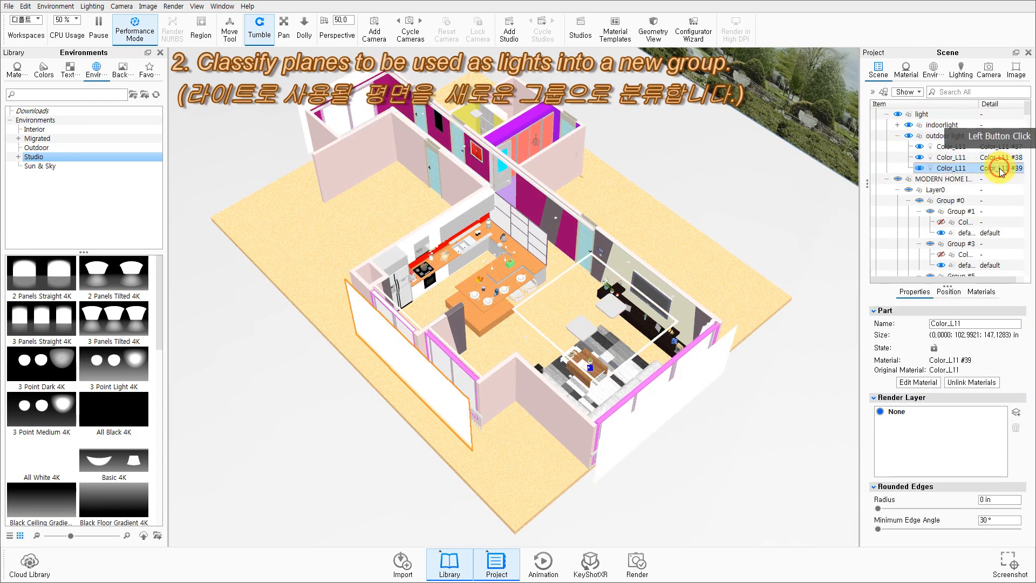
double_click(801, 353)
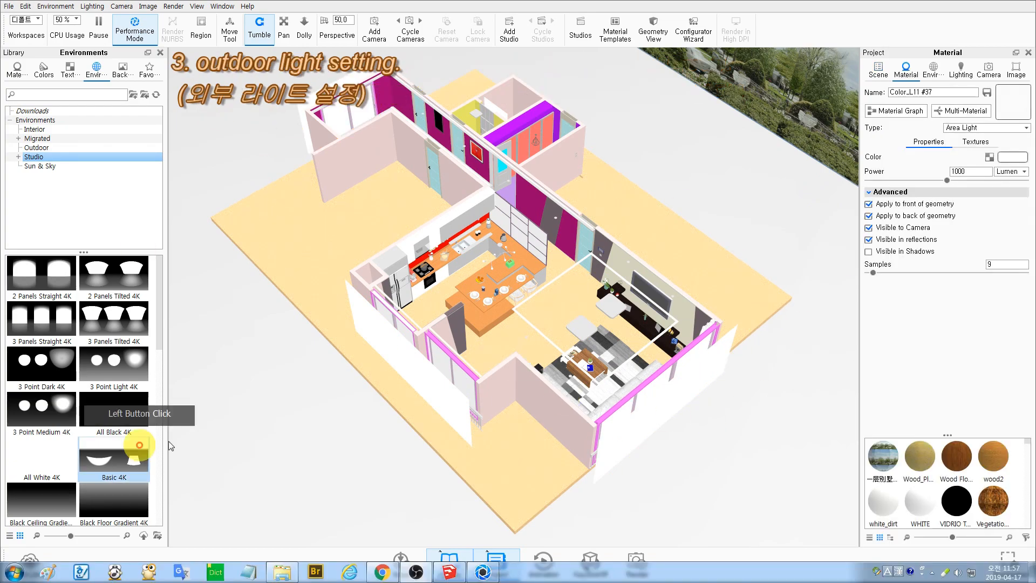
- Unhide the roof slab of the house again
left_click(374, 434)
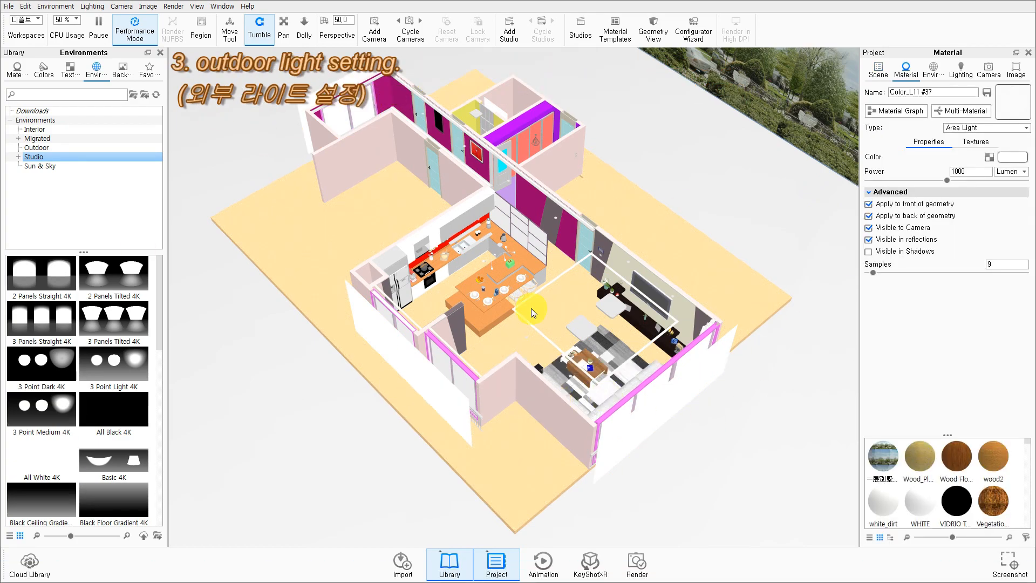
left_click_drag(531, 311, 578, 256)
right_click(578, 255)
left_click(614, 183)
left_click_drag(576, 319, 574, 275)
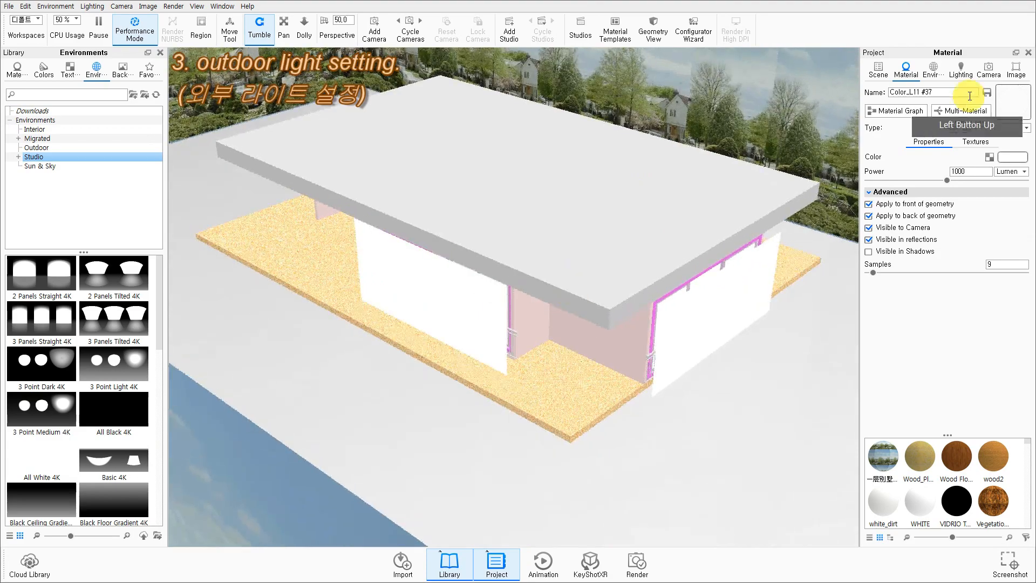
- Add a new camera, Camera 1, and set its field of view to 100°
left_click(989, 69)
double_click(917, 110)
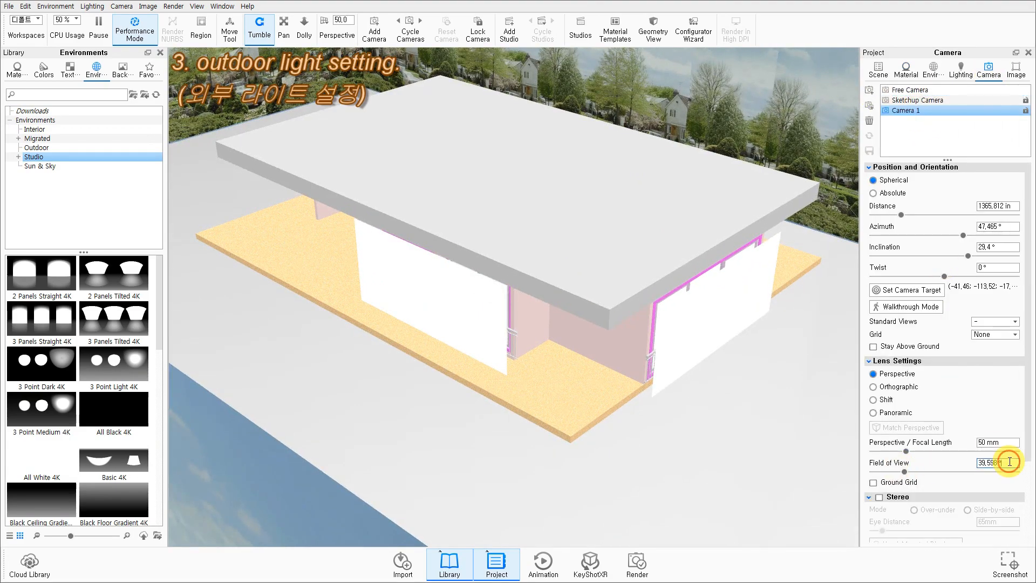
left_click(1010, 461)
type("100")
key("Return")
- Place the camera view inside the living room facing the TV wall and turn off Performance Mode
left_click_drag(548, 326, 779, 216)
left_click(870, 151)
left_click_drag(615, 356, 588, 327)
scroll(669, 306, "up", 7)
left_click_drag(668, 306, 569, 351)
right_click(690, 144, "ctrl+alt")
scroll(544, 386, "up", 7)
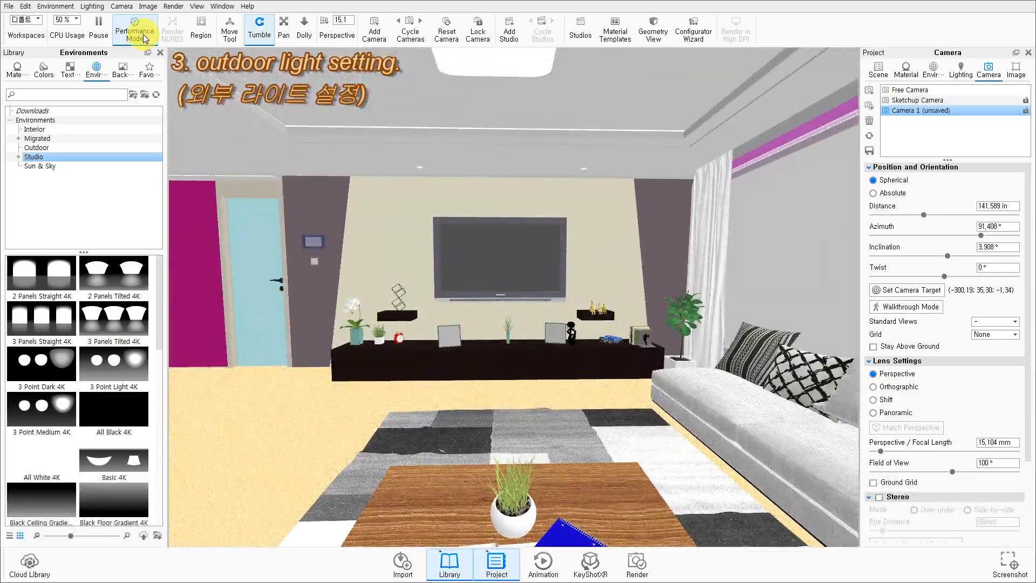
left_click(143, 38)
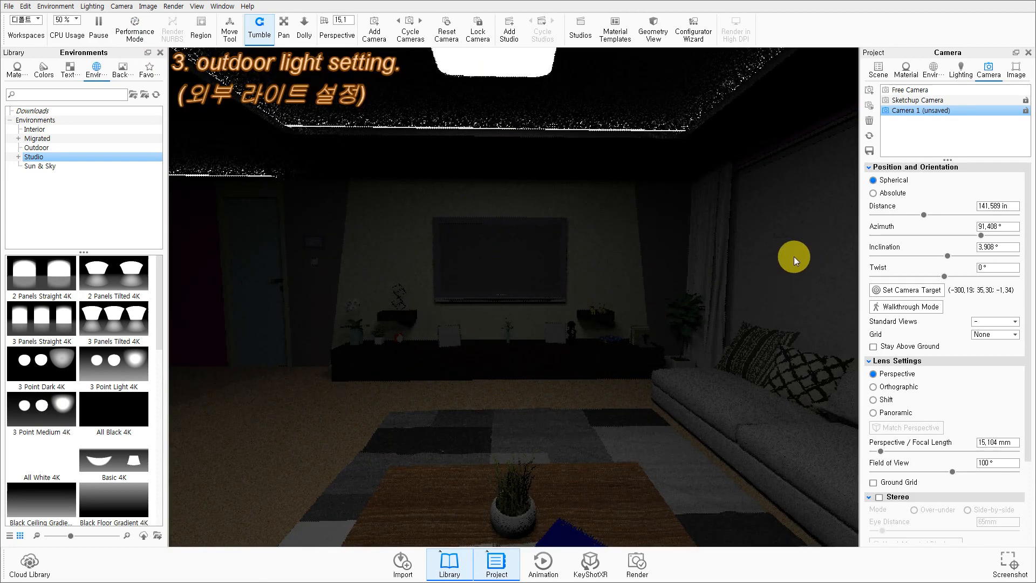
- Change the living room window's material type to Glass and set its colour to white
double_click(794, 257)
left_click(953, 128)
left_click(938, 212)
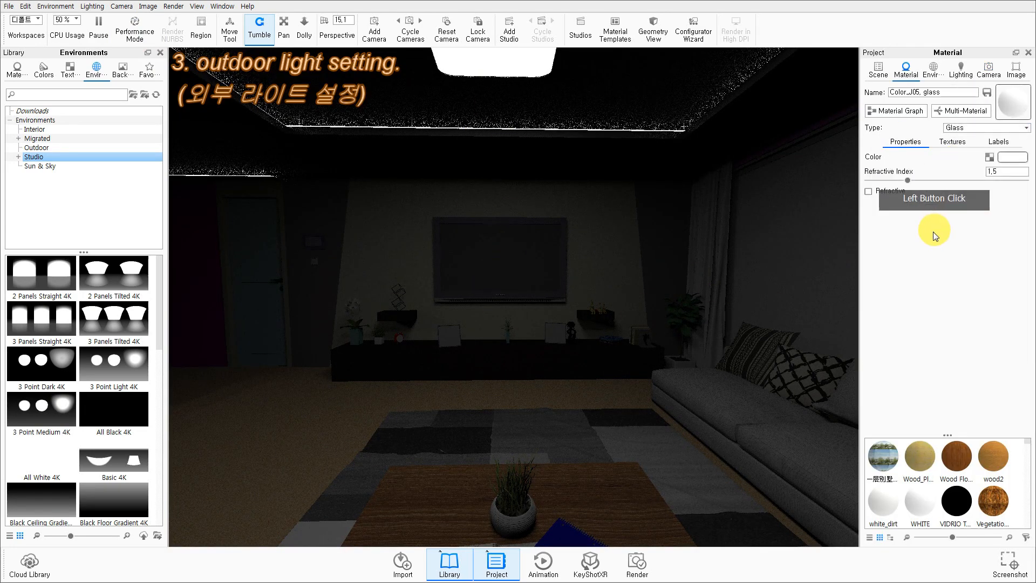
left_click(1012, 157)
left_click(975, 371)
left_click_drag(701, 341, 681, 402)
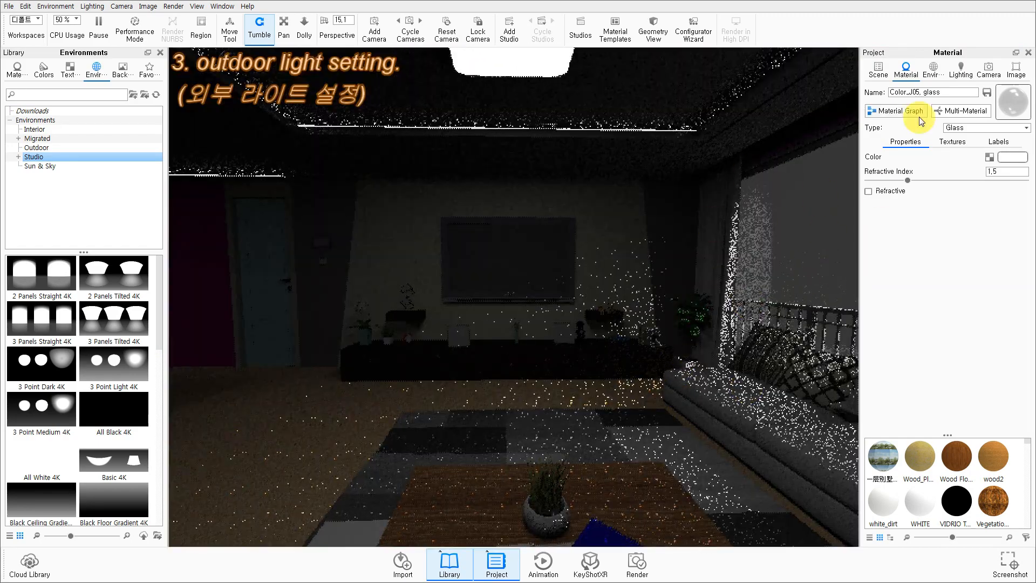
- Set the power of the outdoor area light beyond the living room window to 50000 lumen
left_click(879, 70)
left_click(956, 147)
right_click(970, 157)
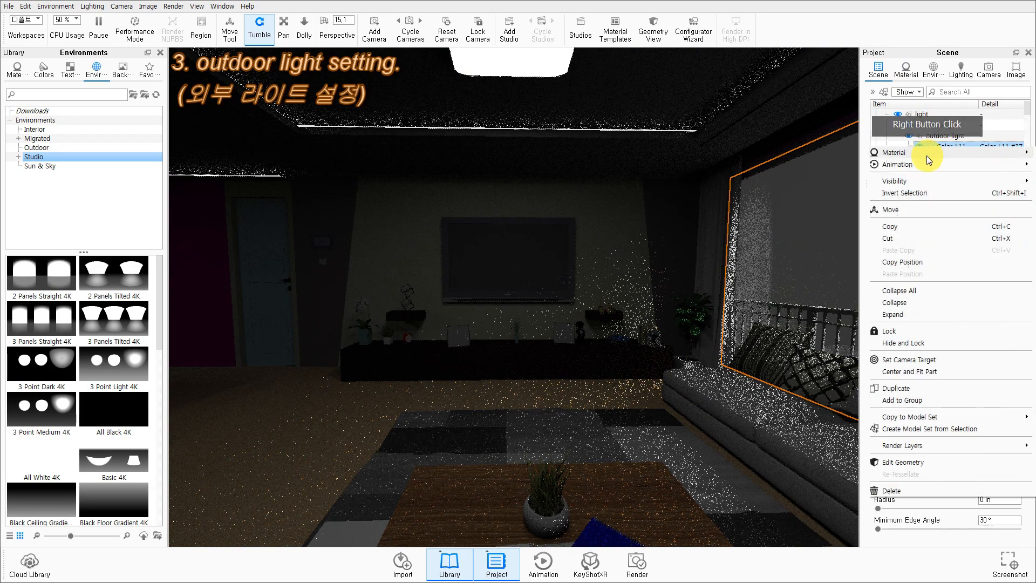
left_click(817, 153)
left_click_drag(972, 171, 933, 174)
type("5")
key("Return")
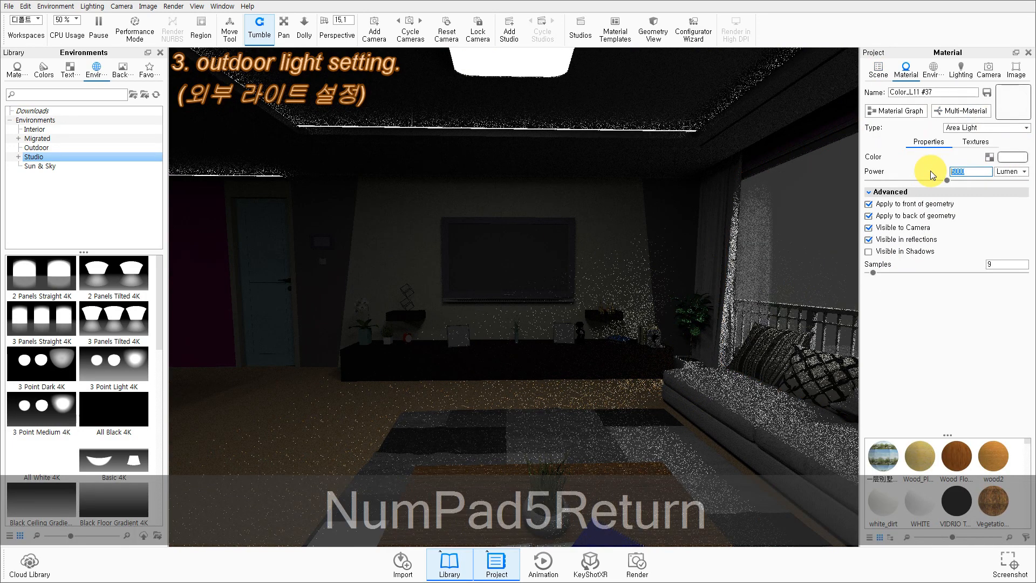
type("0")
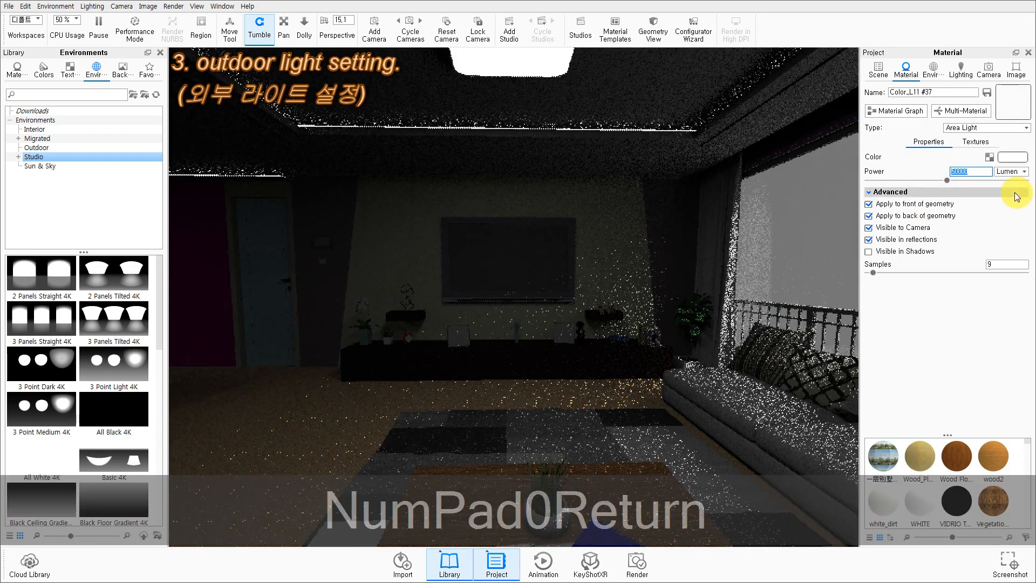
left_click_drag(341, 361, 467, 347)
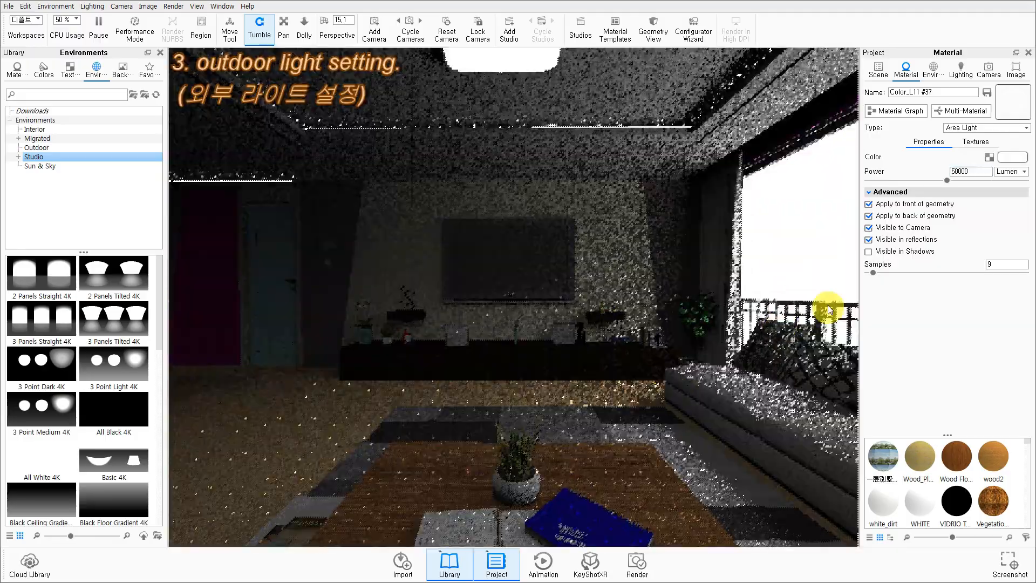
- Set the power of the outdoor area light beyond the second living room window to 100000 lumen and turn off Performance Mode
key("alt+p")
left_click_drag(786, 203, 528, 274)
double_click(488, 285)
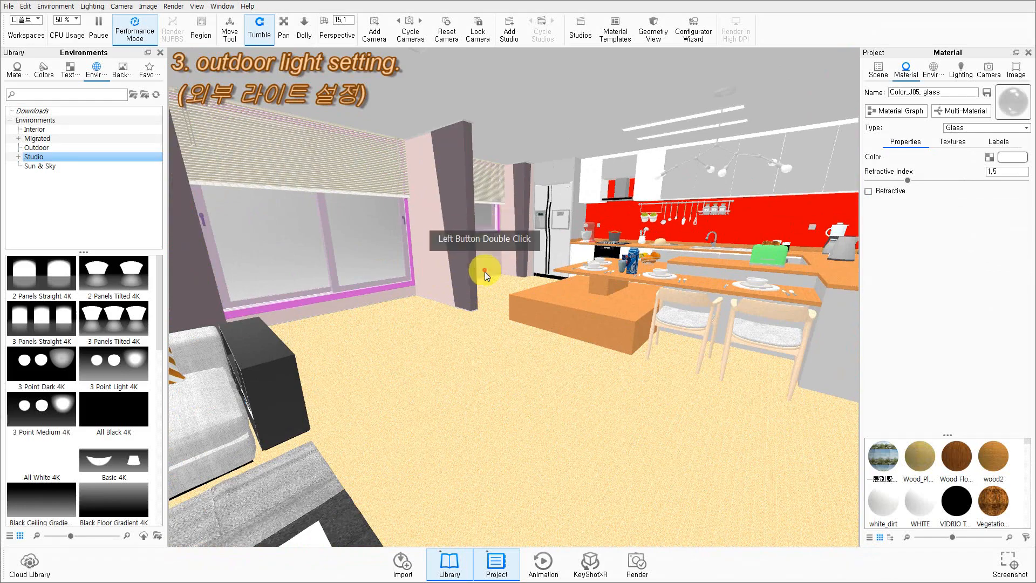
left_click(880, 73)
right_click(993, 161)
left_click(976, 173)
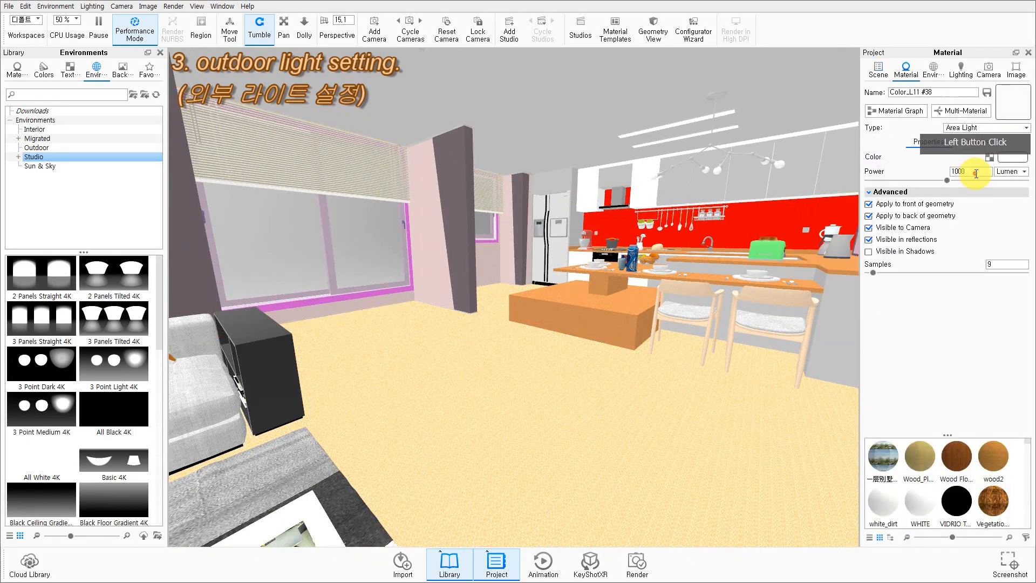
type("00")
key("Return")
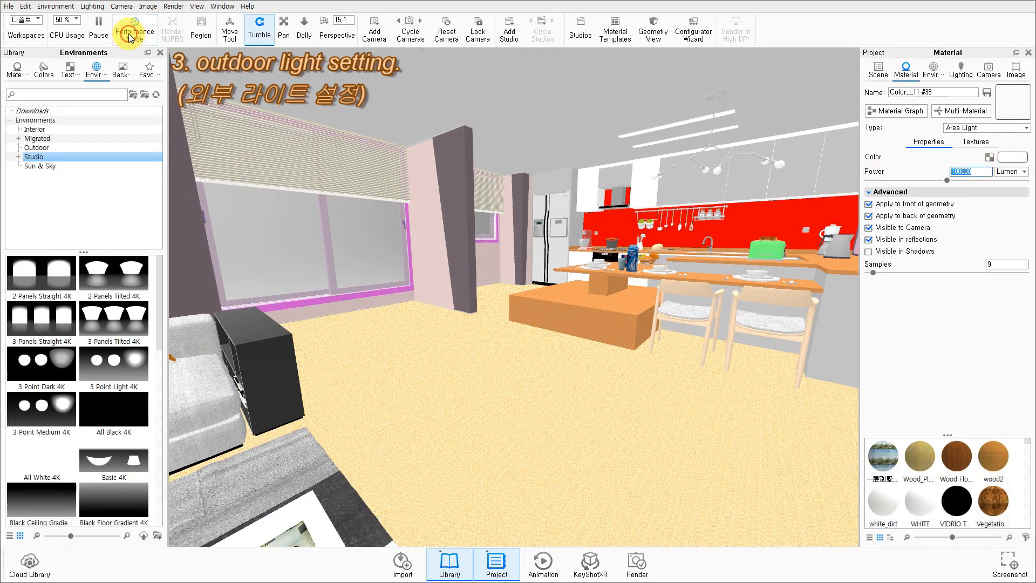
left_click(130, 36)
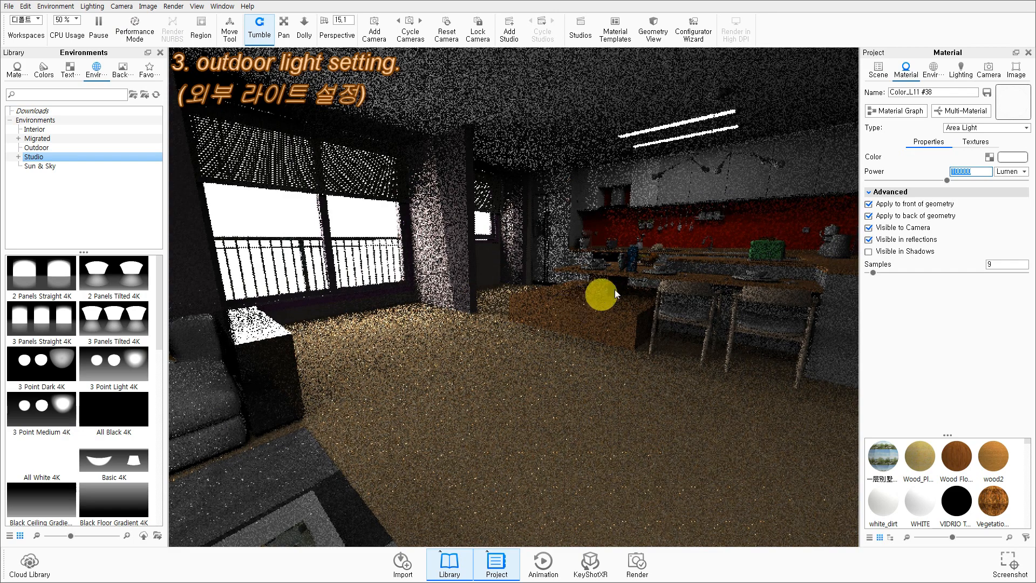
- Hide that outdoor area light from the camera and reflections, and apply it to the front of its geometry only
left_click(891, 240)
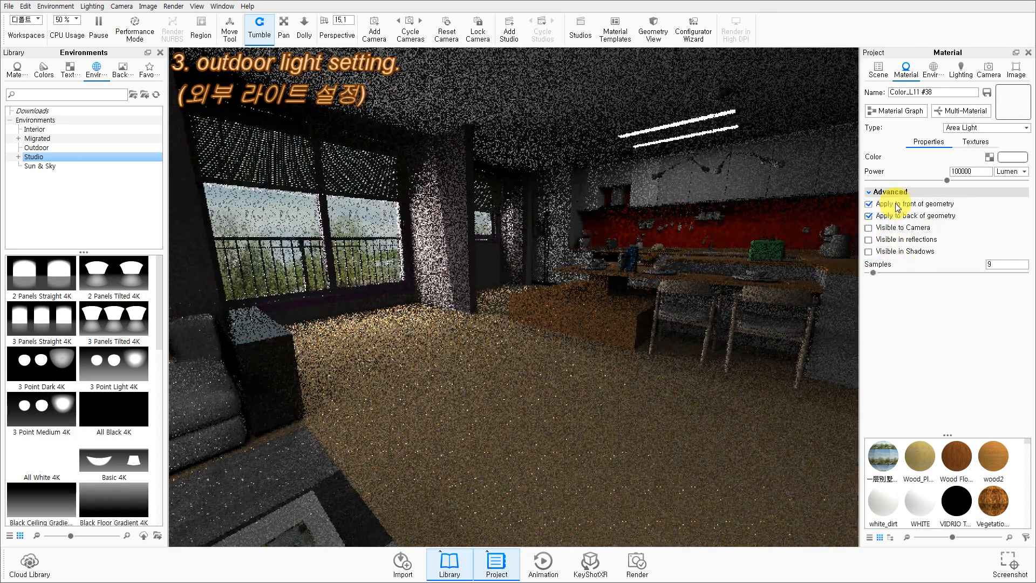
left_click(898, 205)
left_click(891, 217)
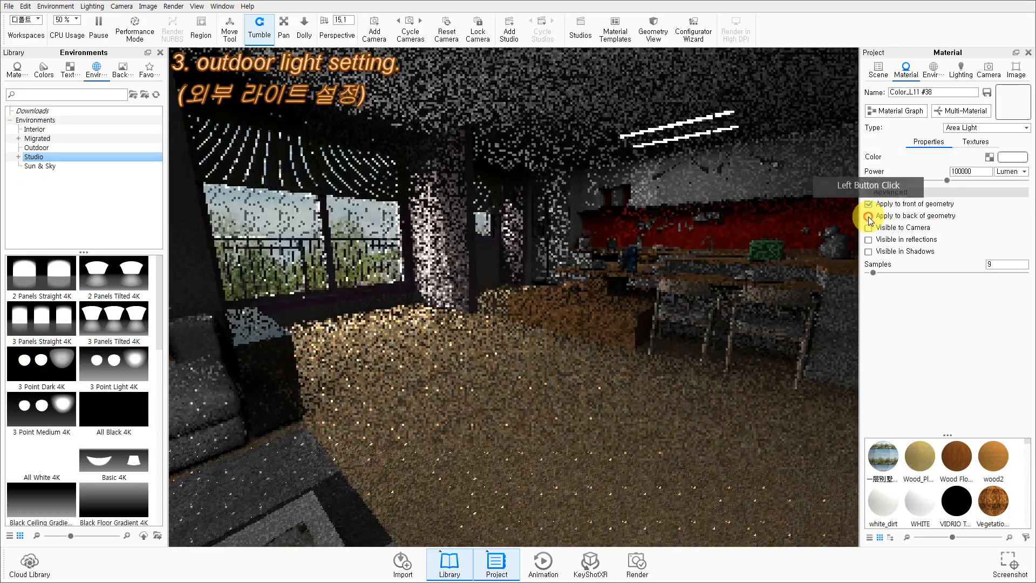
- Hide the outdoor light behind the sofa window from the camera and reflections, and apply it to the back of its geometry only
key("q")
mouse_move(558, 351)
left_mouse_down()
mouse_move(756, 330)
mouse_move(493, 336)
mouse_move(539, 347)
mouse_move(611, 294)
left_mouse_up()
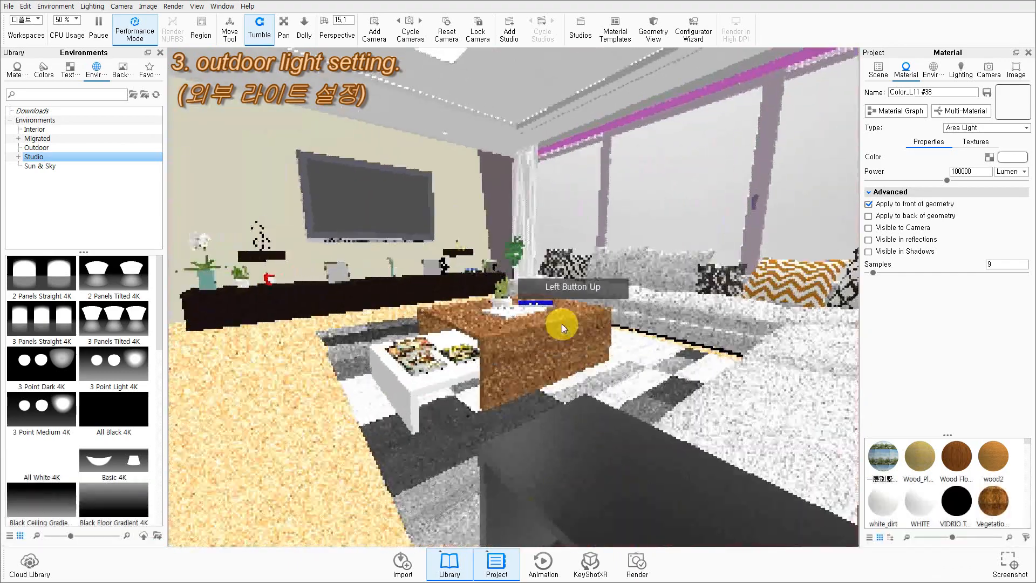
left_click(882, 75)
left_click(984, 149)
key("q")
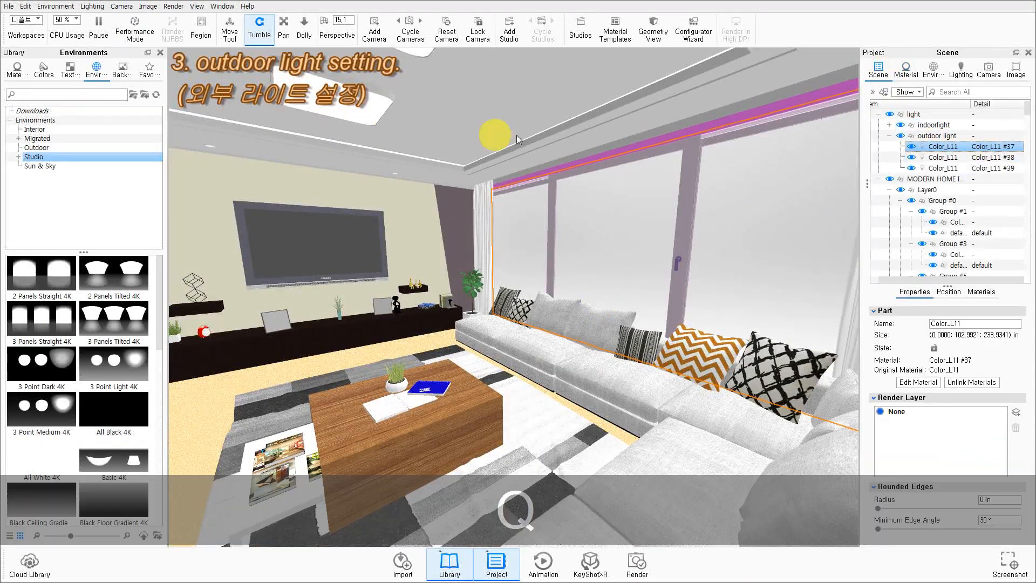
right_click(962, 149)
mouse_move(909, 154)
left_click(818, 154)
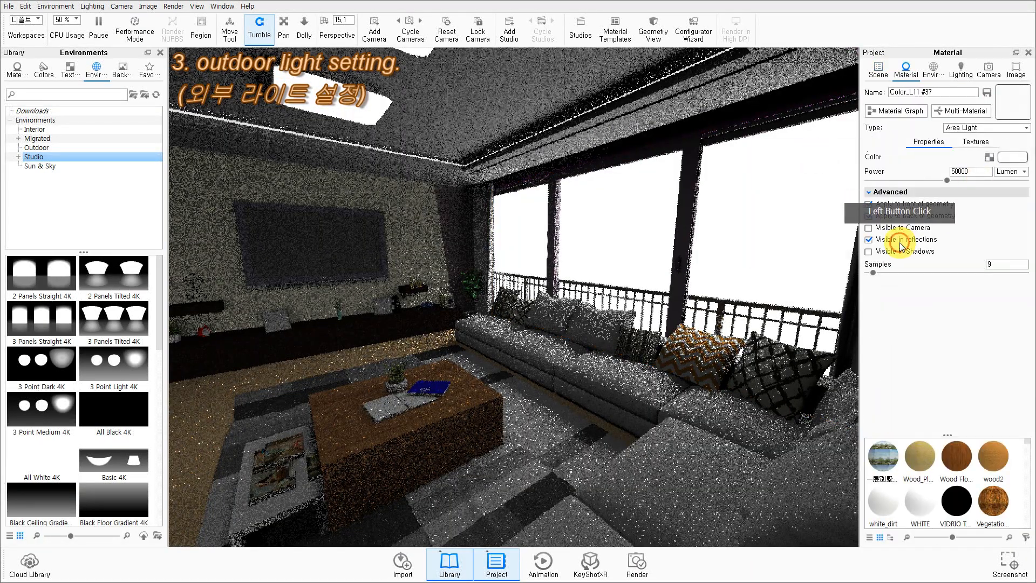
left_click(900, 245)
left_click(869, 205)
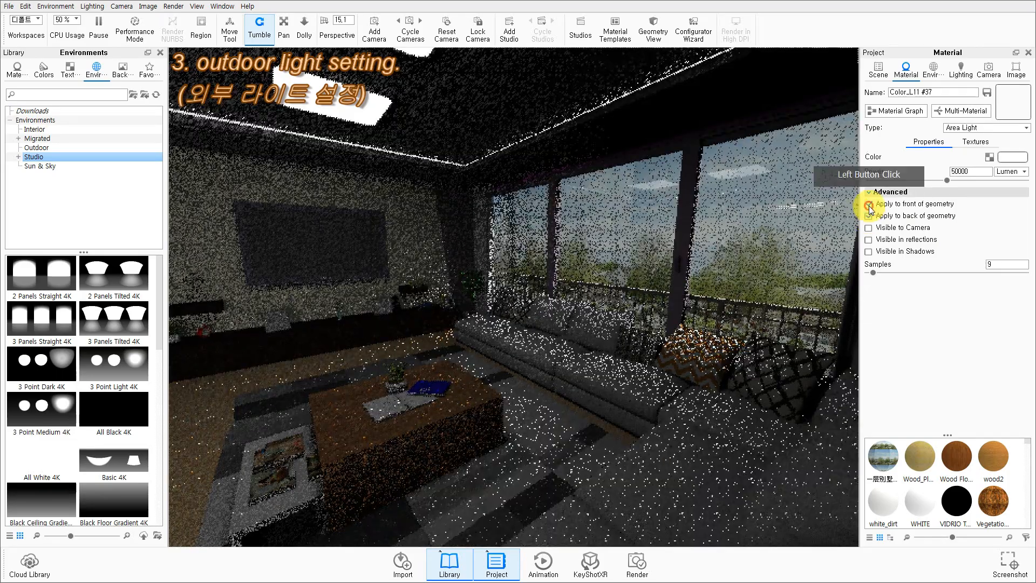
- Frame the living room facing the TV wall and set the power of the square ceiling light to 10000 lumen
key("alt+p")
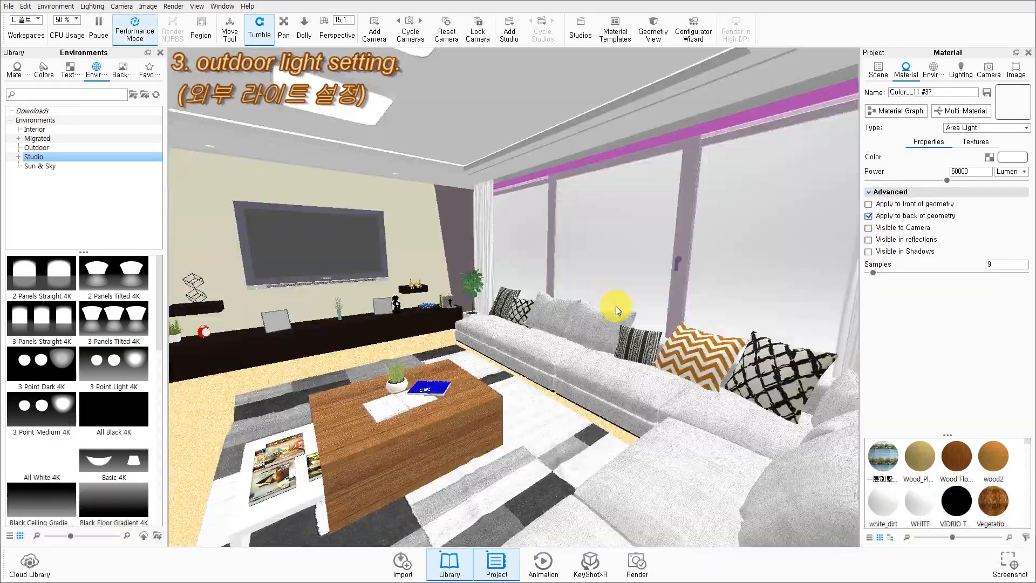
left_click_drag(541, 303, 579, 278)
key("q")
left_click_drag(345, 253, 264, 206)
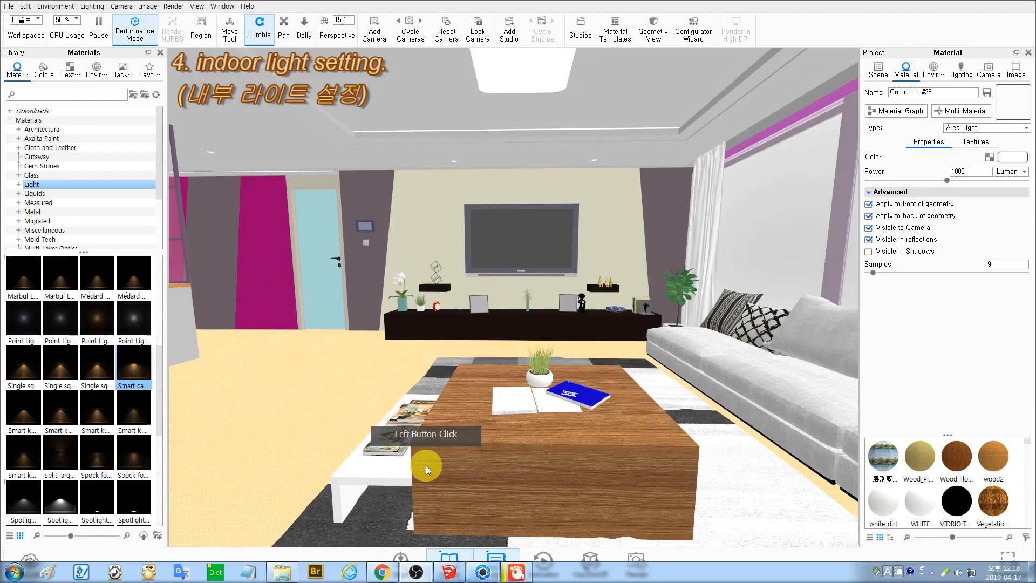
left_click_drag(730, 200, 604, 250)
left_click(498, 135)
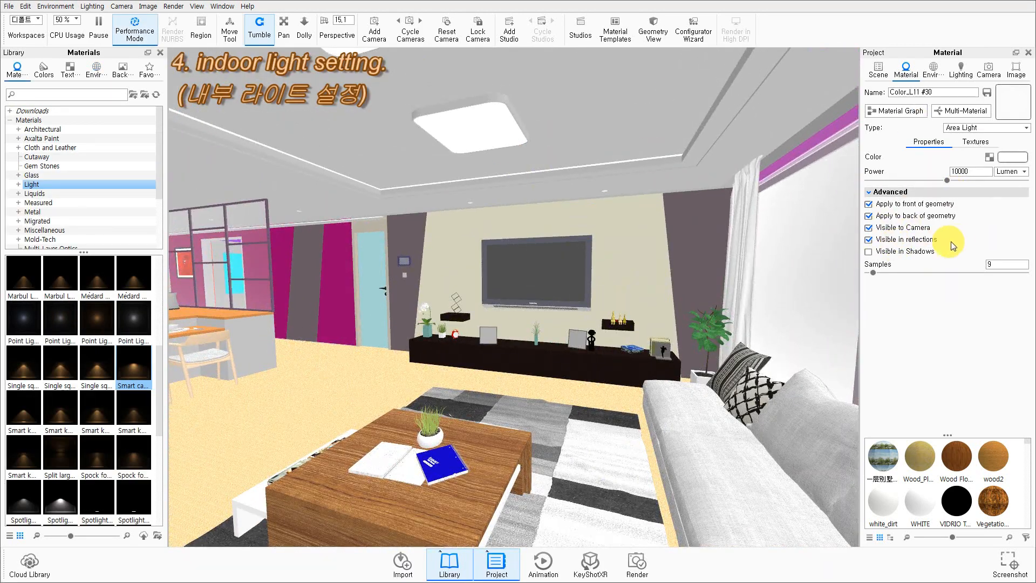
- Give the living room's ceiling cove area light a warm pale orange colour
middle_click_drag(626, 263, 697, 248)
scroll(697, 247, "down", 2)
left_click(739, 179)
left_click(958, 210)
scroll(972, 216, "up", 1)
left_click(995, 236)
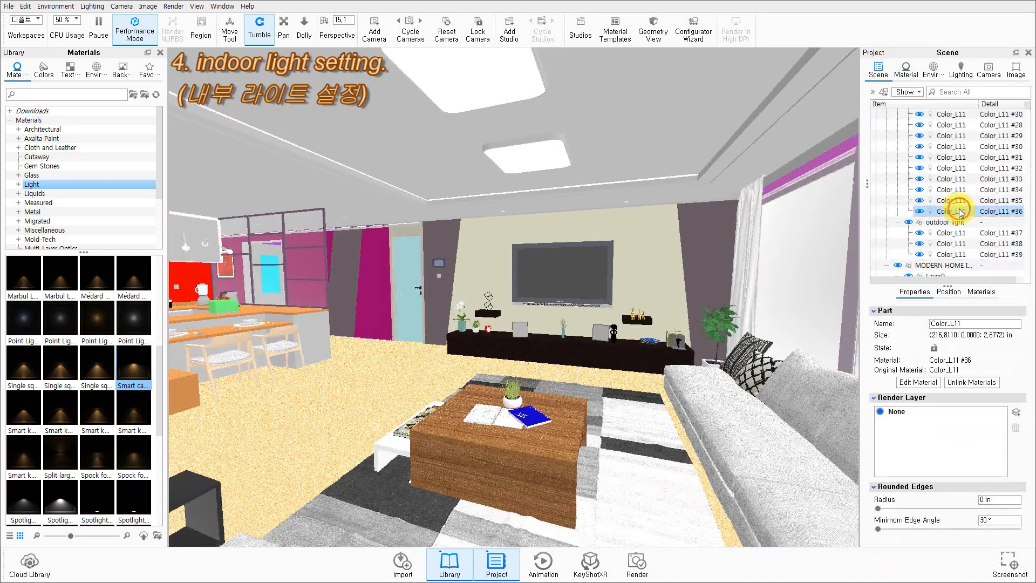
left_click(915, 223, "shift")
right_click(985, 220)
mouse_move(949, 226)
left_click(814, 226)
left_click(1013, 157)
left_click(953, 55)
left_click(1020, 137)
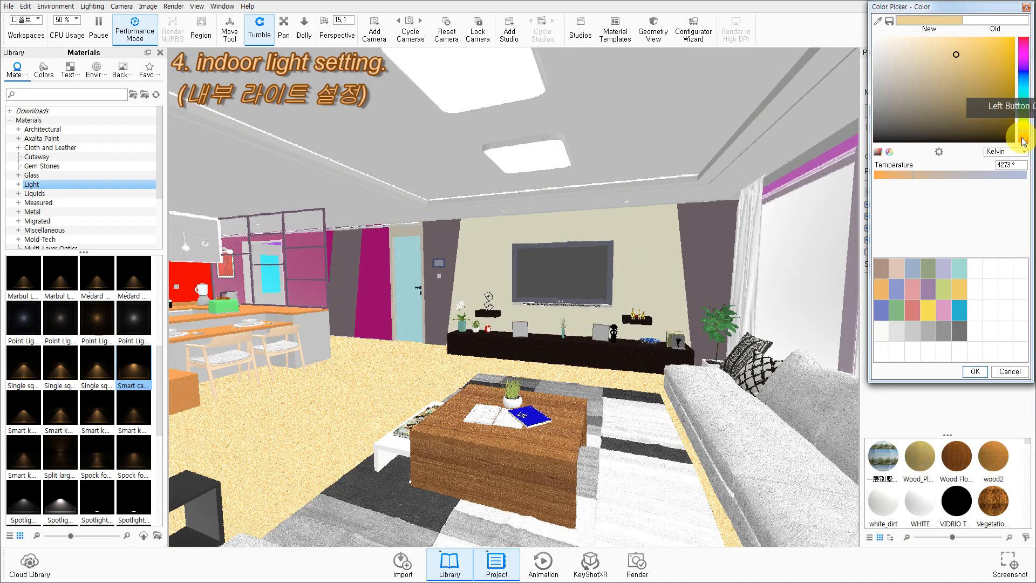
left_click(974, 373)
- Turn off Performance Mode and set the ceiling cove light's power to 100000 lumen
key("alt+p")
left_click(972, 170)
type("0")
key("Return")
type("0")
key("Return")
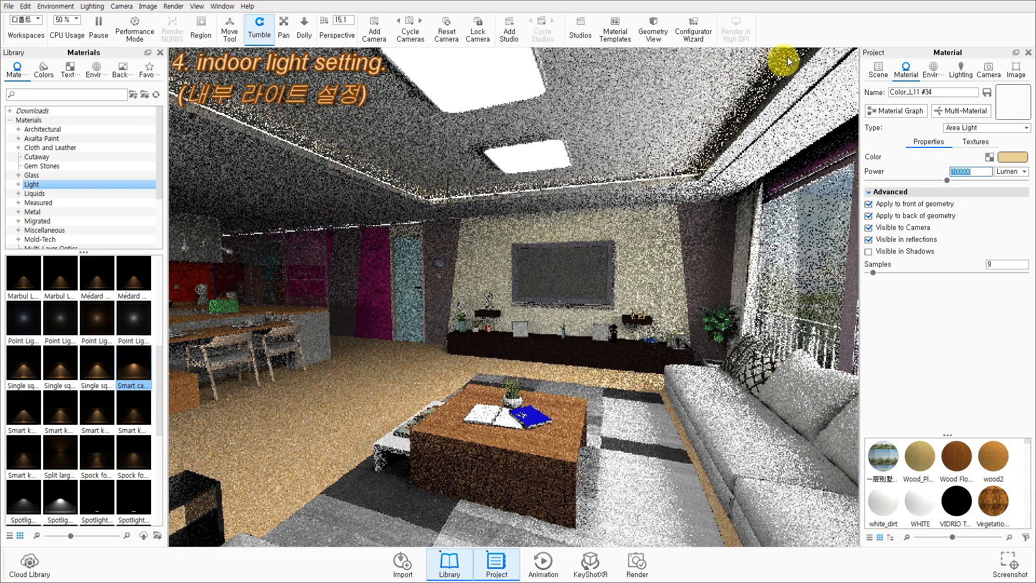
- Add the two ceiling downlights above the TV to a new group named ies light
left_click(879, 70)
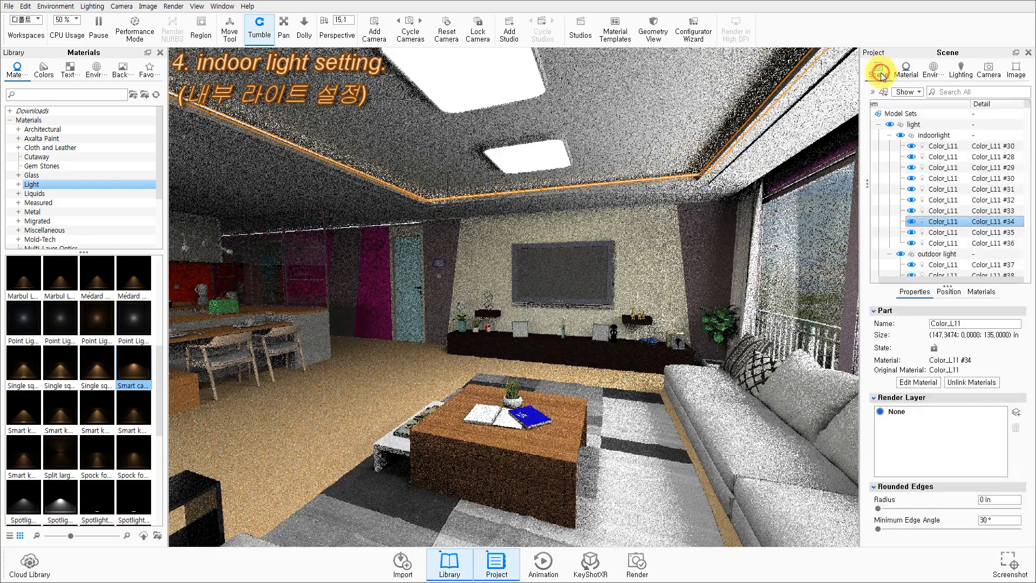
key("q")
left_click_drag(646, 248, 372, 347)
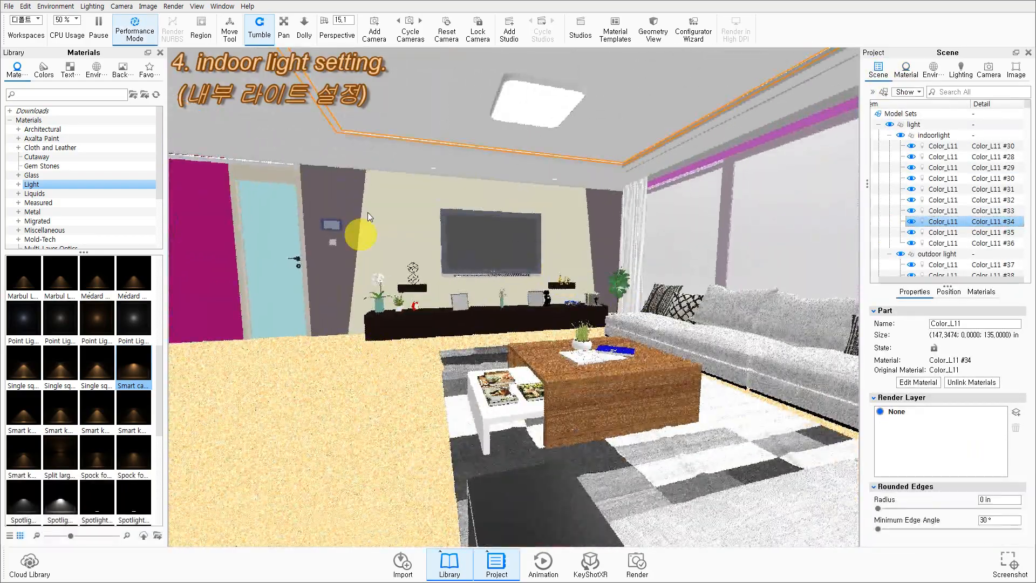
left_click(642, 343)
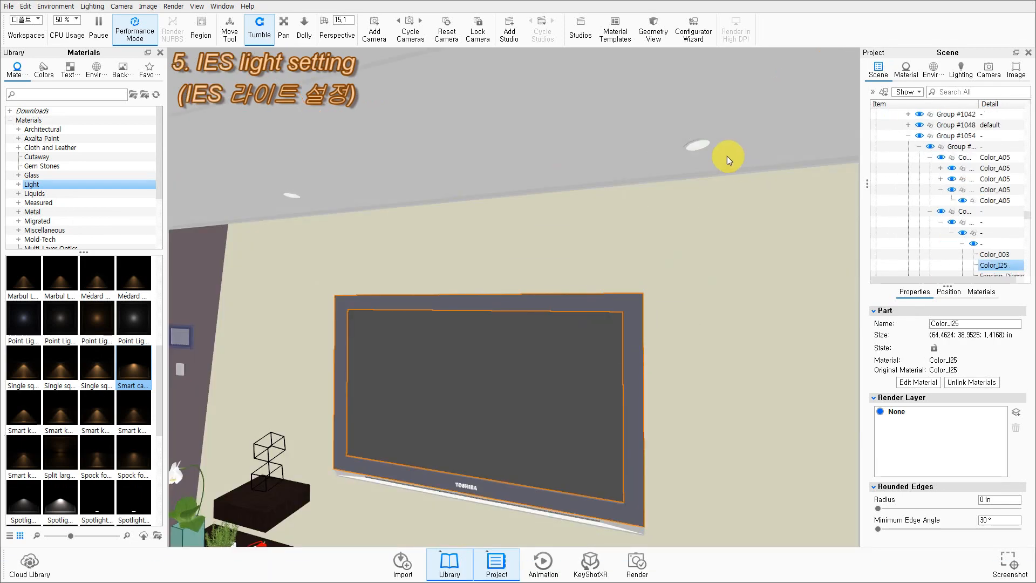
left_click(678, 153)
left_click(291, 195, "ctrl")
right_click(694, 141)
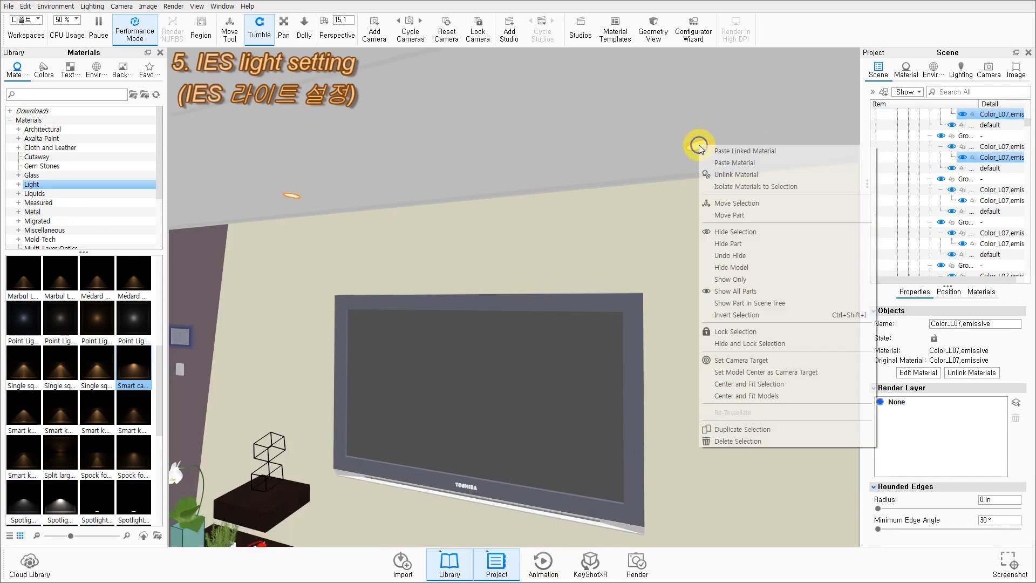
right_click(921, 155)
left_click(903, 380)
left_click(454, 463)
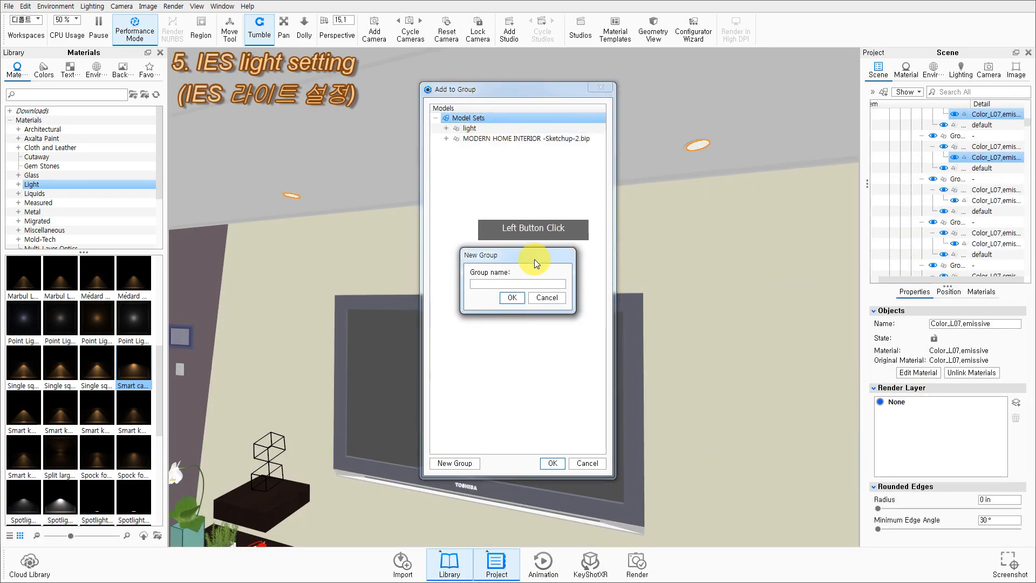
type("ies light")
key("Return")
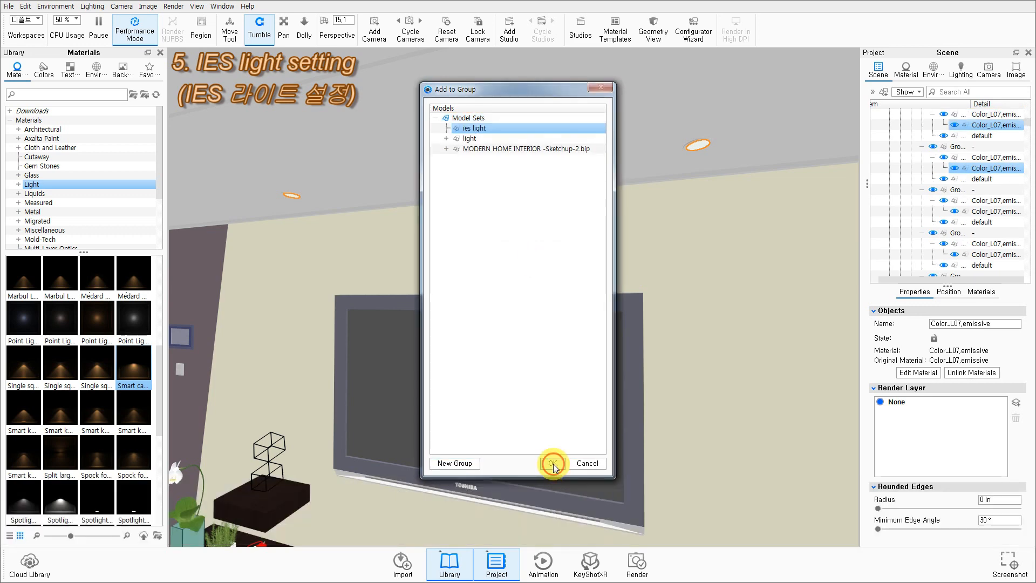
left_click(553, 463)
- Duplicate the ies light group in place and collapse the other model groups in the scene tree
left_click(941, 116)
left_click_drag(654, 265, 751, 214)
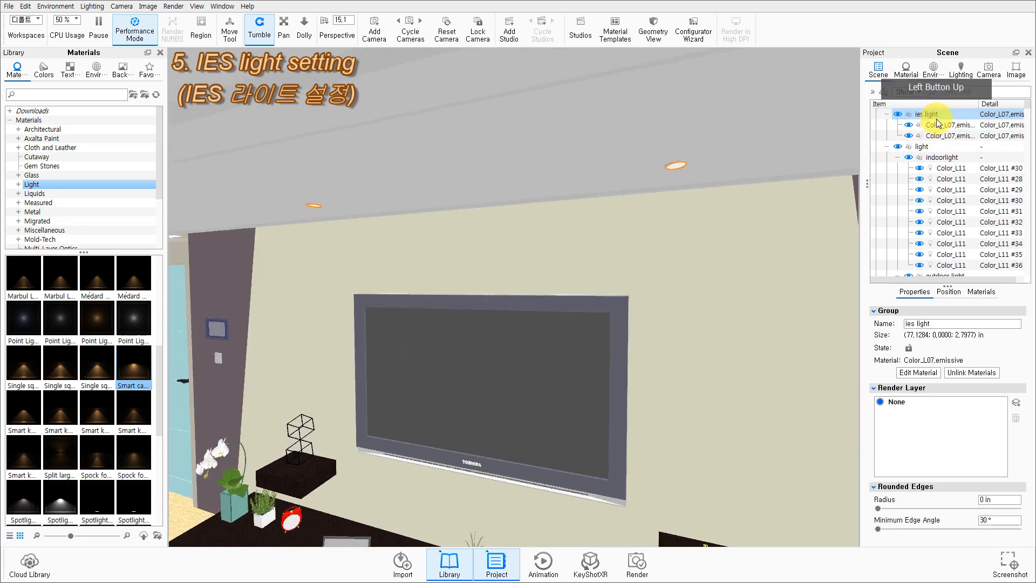
scroll(938, 122, "up", 1)
right_click(934, 128)
left_click(971, 189)
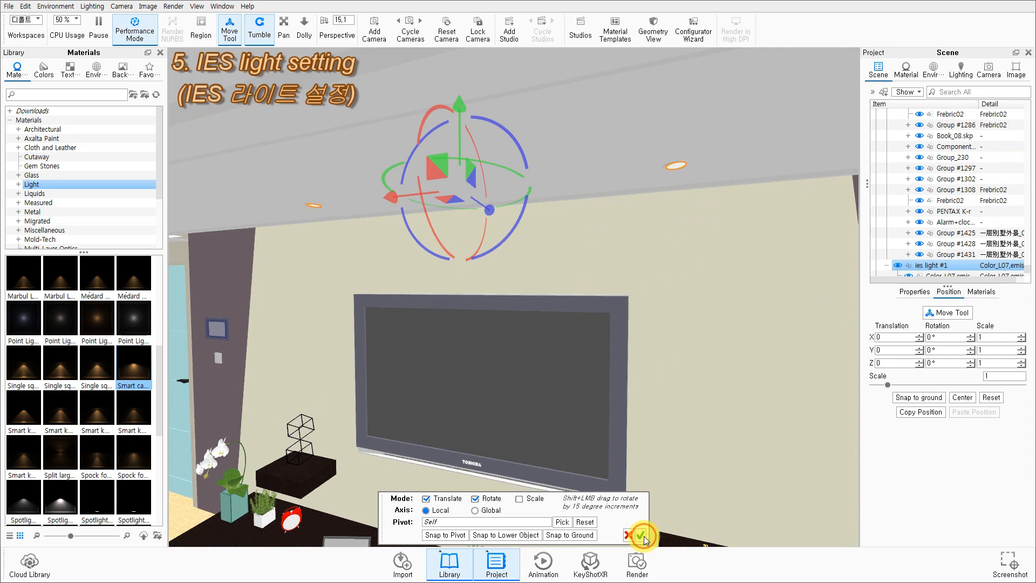
left_click(642, 536)
left_click_drag(1027, 269, 1005, 112)
left_click(887, 125)
left_click(887, 136)
left_click(887, 146)
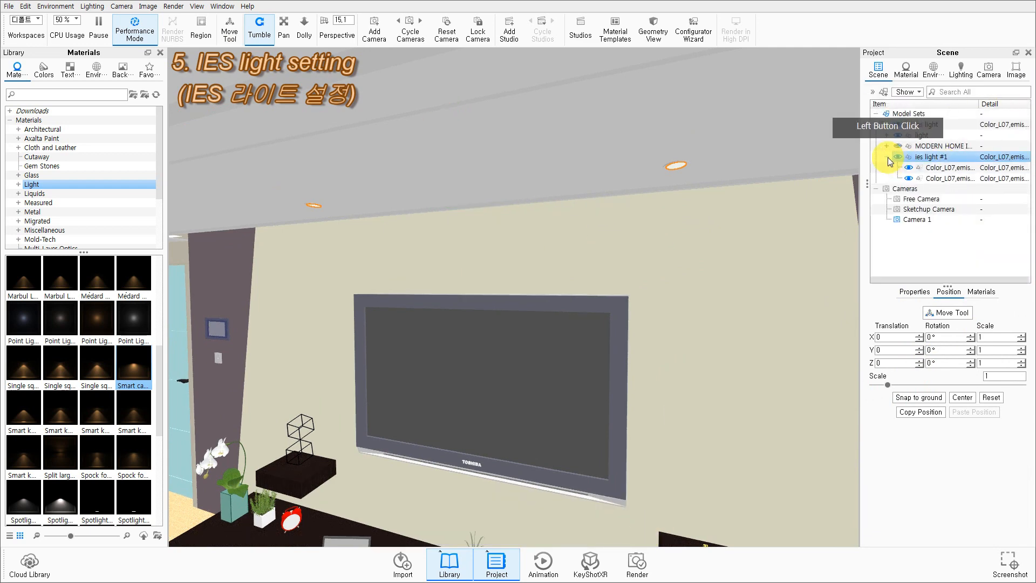
- Unlink the materials of the two duplicated downlights and apply the library's Médard LED 3000K 40° light to the first one
right_click(917, 156)
mouse_move(896, 163)
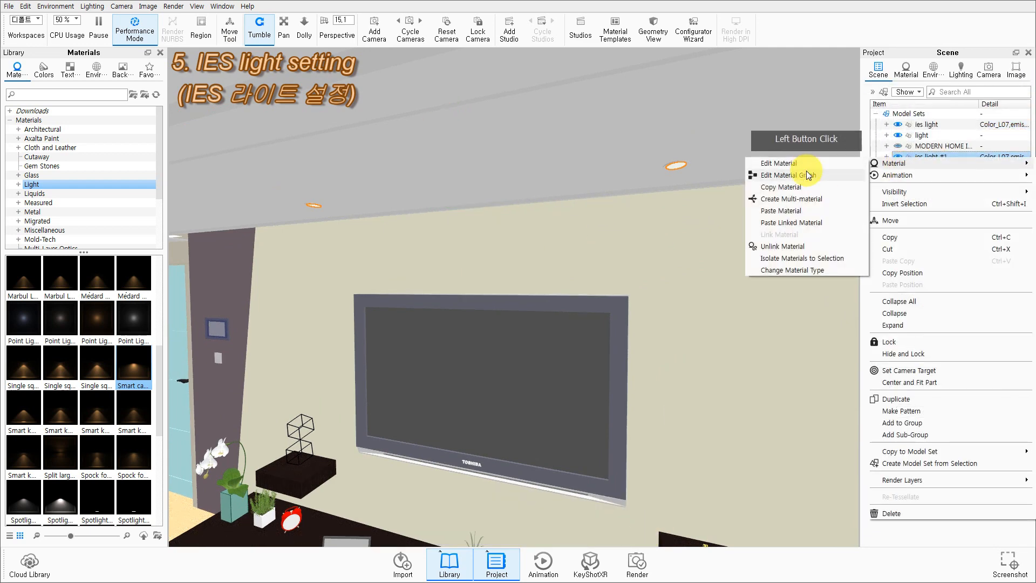
left_click(916, 156)
left_click(887, 156)
left_click(936, 167)
left_click(962, 179, "shift")
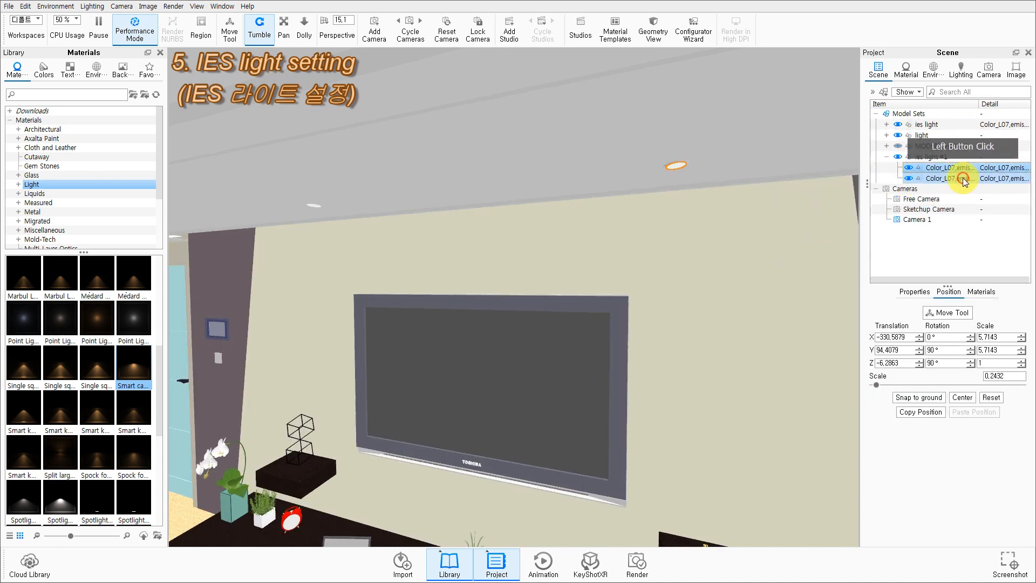
right_click(917, 165)
mouse_move(896, 171)
left_click(801, 230)
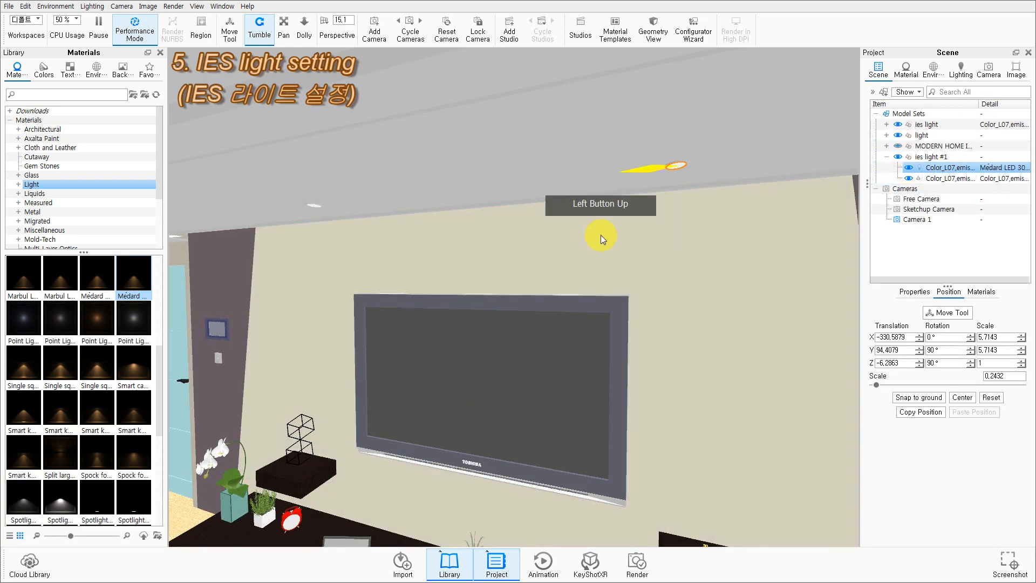
- Set the light axis of the first downlight's IES material to Negative Z and view its light cone on the TV wall
left_click(907, 73)
left_click(879, 71)
right_click(989, 169)
mouse_move(909, 177)
left_click(815, 177)
left_click(967, 231)
left_click(1006, 229)
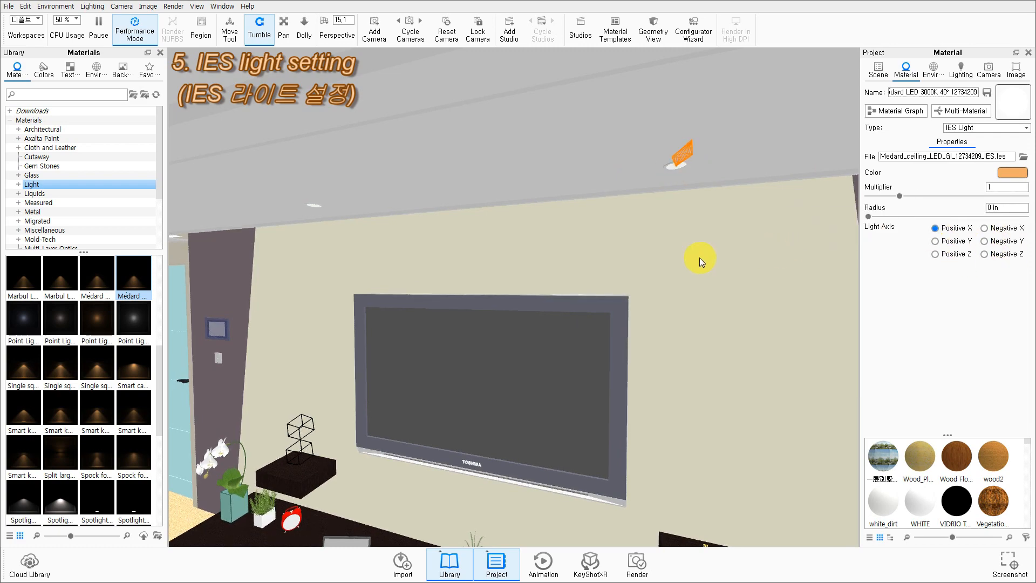
left_click(985, 228)
left_click(985, 241)
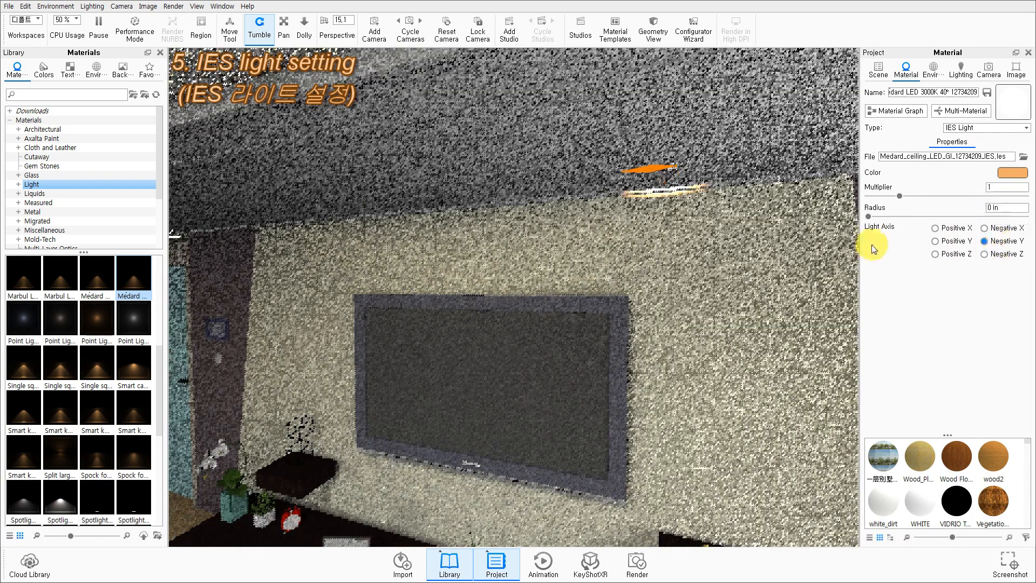
left_click(984, 255)
left_click_drag(641, 261, 689, 299)
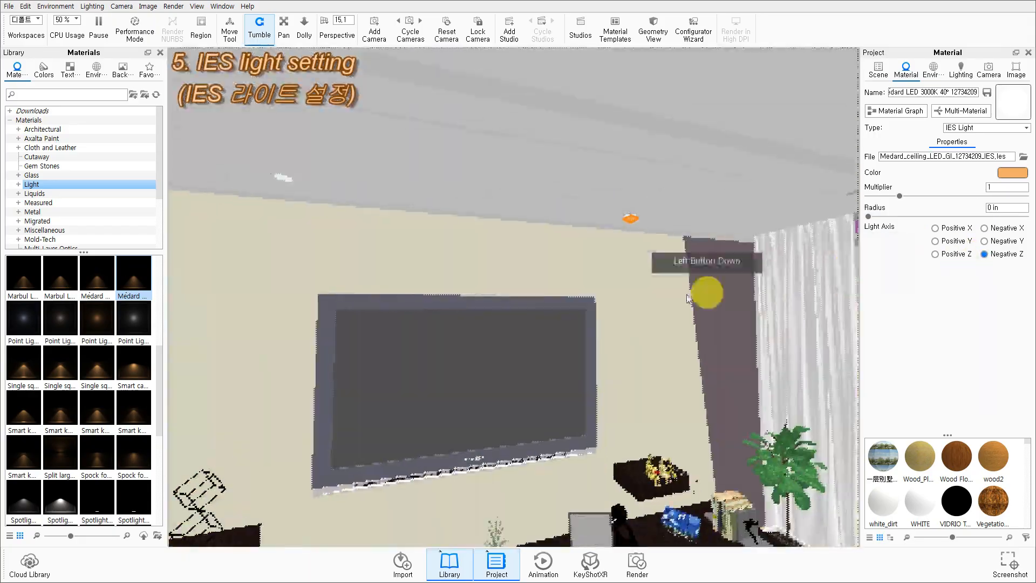
left_click_drag(641, 228, 574, 328)
- Copy the first downlight's IES material and paste it as a linked material onto the second downlight
left_click(877, 70)
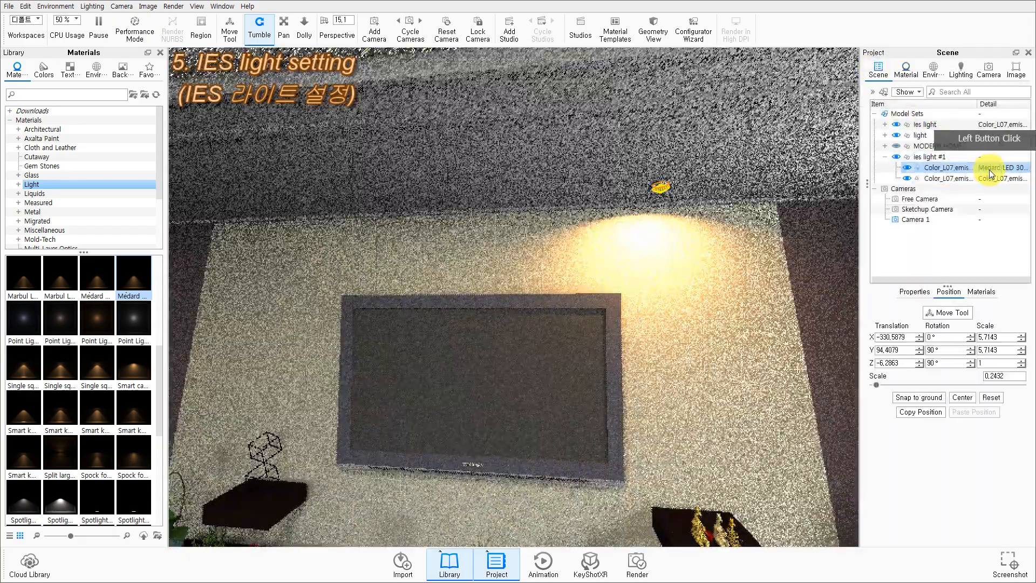
right_click(991, 173)
mouse_move(897, 175)
left_click(790, 200)
right_click(926, 178)
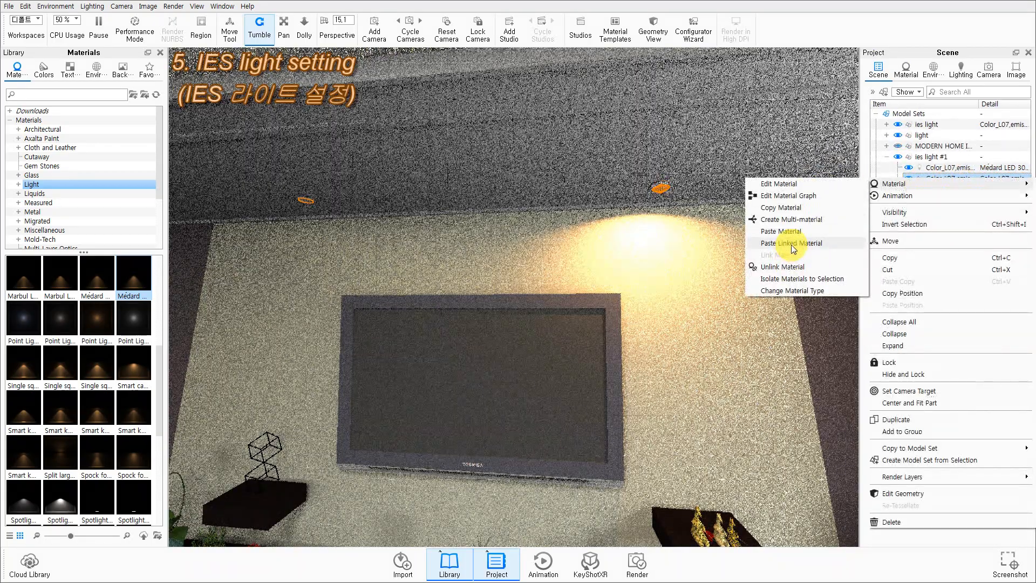
left_click(792, 245)
- Adjust the colour of the linked IES material and lower its multiplier
left_click(906, 70)
left_click(1013, 173)
left_click(985, 238)
left_click_drag(900, 195, 867, 197)
- Edit the material of the outdoor background map panels and set its material type to Emissive
key("alt+p")
left_click_drag(664, 346, 656, 318)
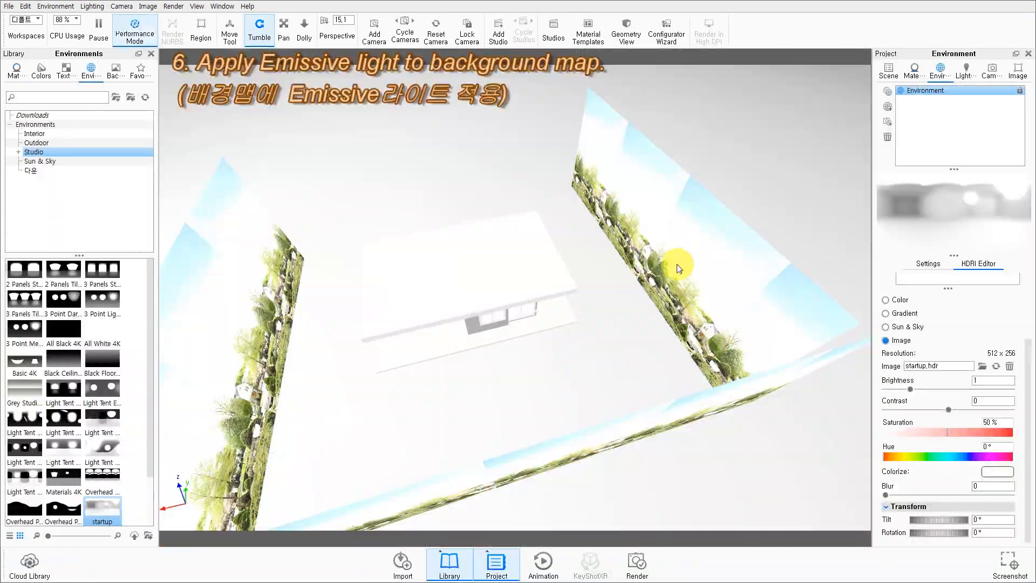
double_click(679, 268)
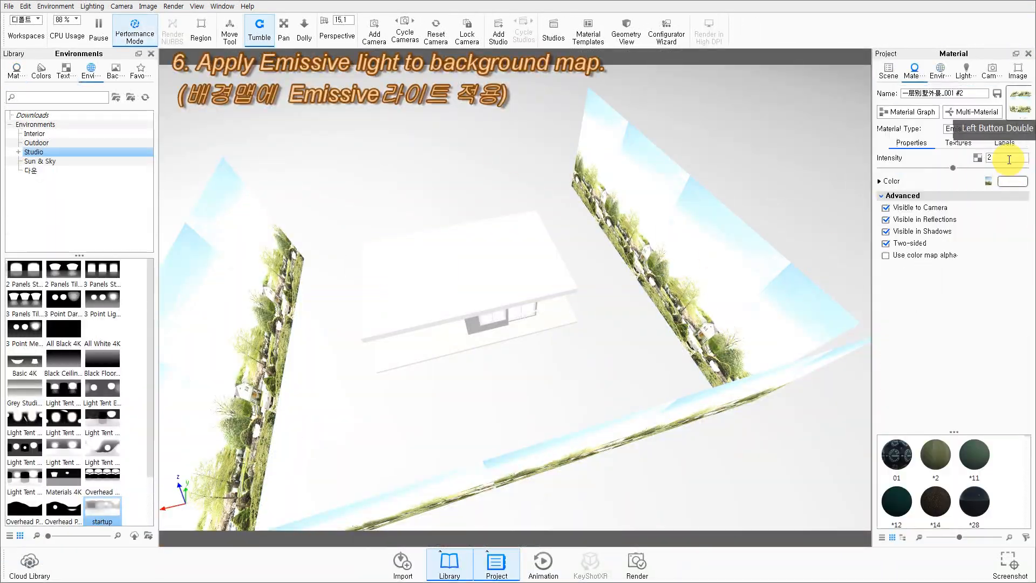
left_click(1006, 129)
left_click(968, 313)
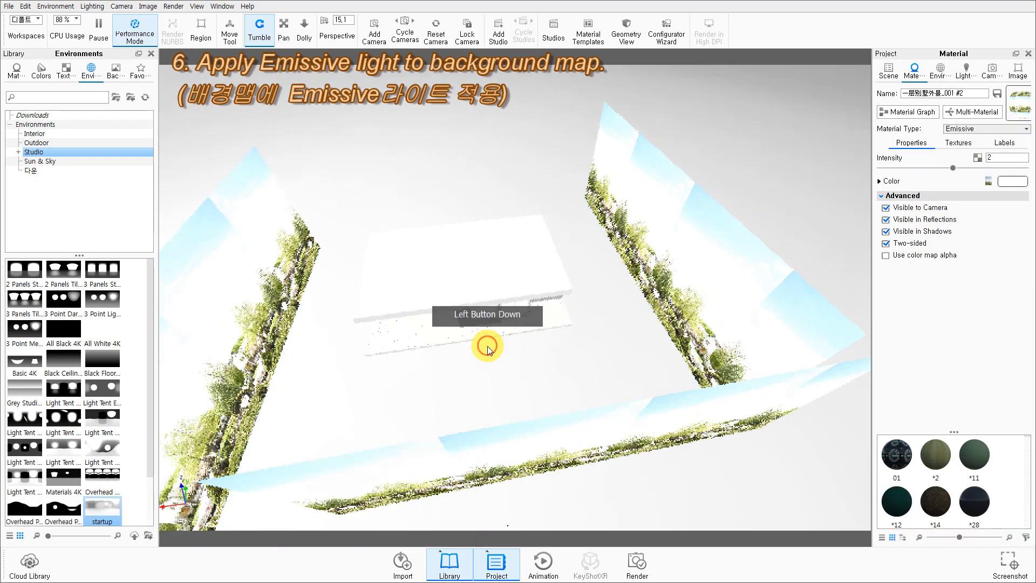
- Return to the locked living room camera and turn off performance mode
left_click_drag(505, 356, 368, 54)
scroll(368, 54, "up", 5)
left_click(427, 33)
key("q")
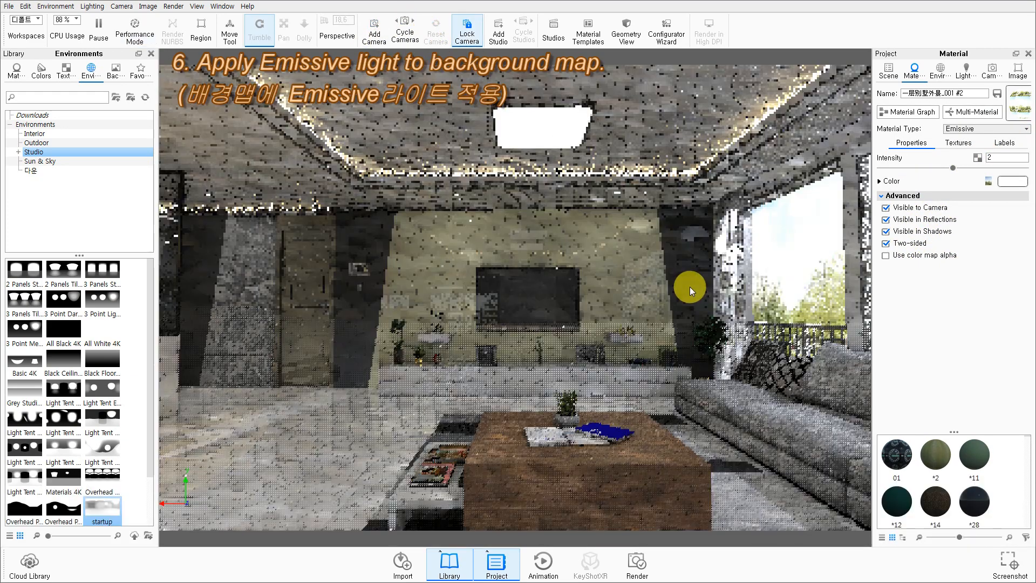
- Try an emissive intensity of 1 on the background map and restore it to 2
left_click_drag(1003, 158, 900, 162)
type("1")
key("Return")
left_click_drag(1003, 158, 849, 163)
type("2")
key("Return")
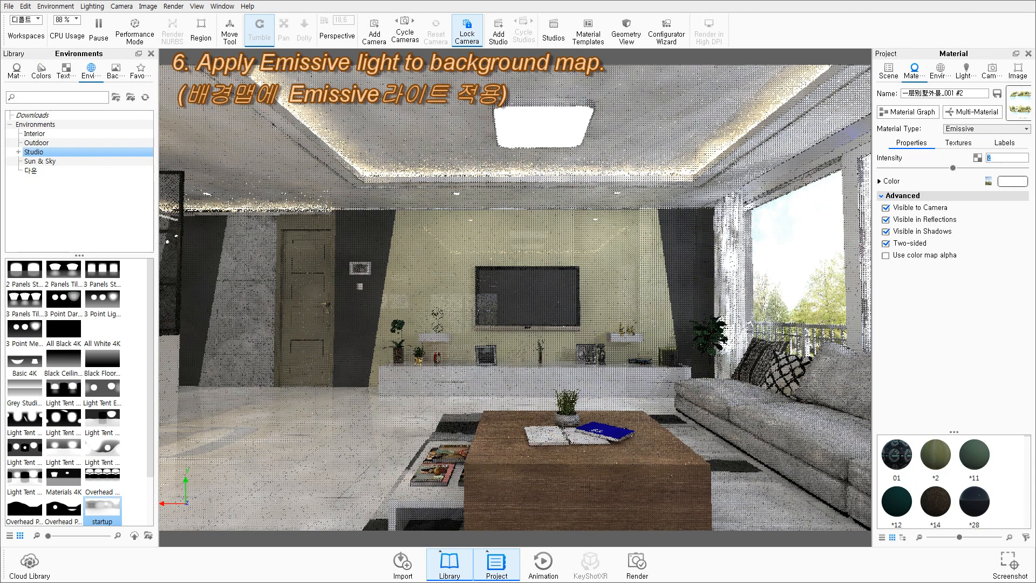
left_click(782, 360)
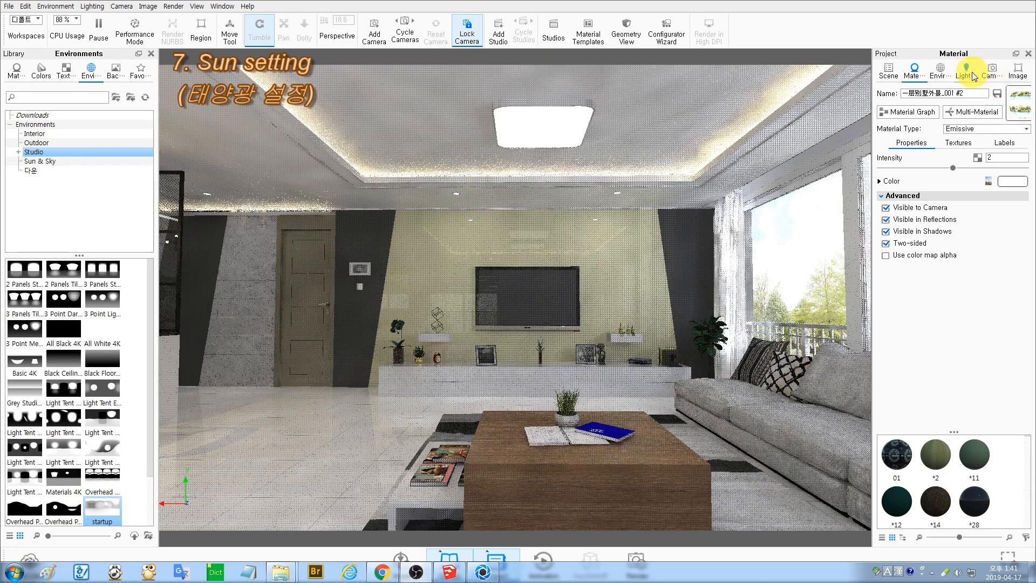
- Replace the environment with the first Los Angeles preset from the library's Sun & Sky collection
left_click(940, 72)
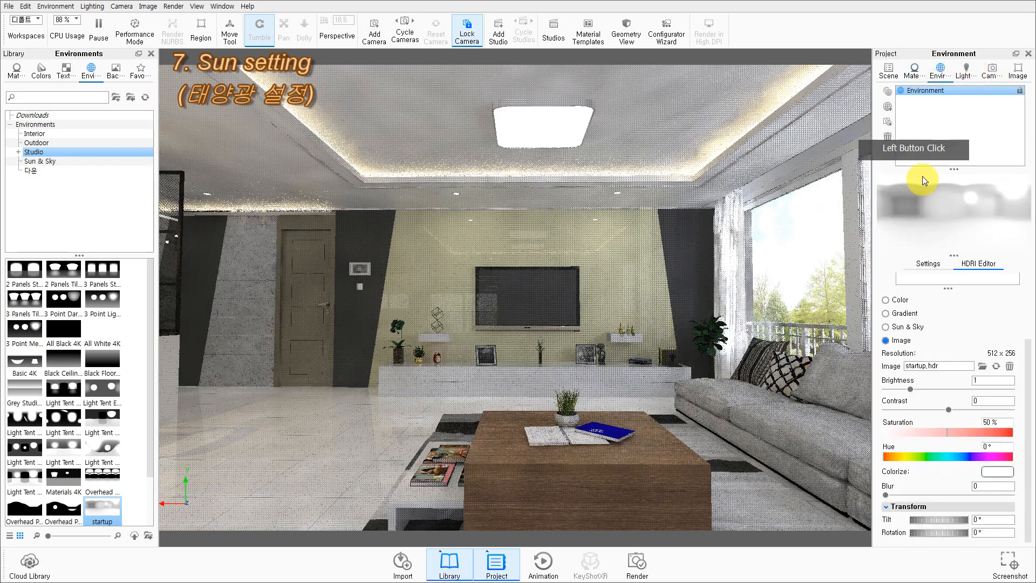
left_click(40, 161)
left_click_drag(24, 268, 677, 285)
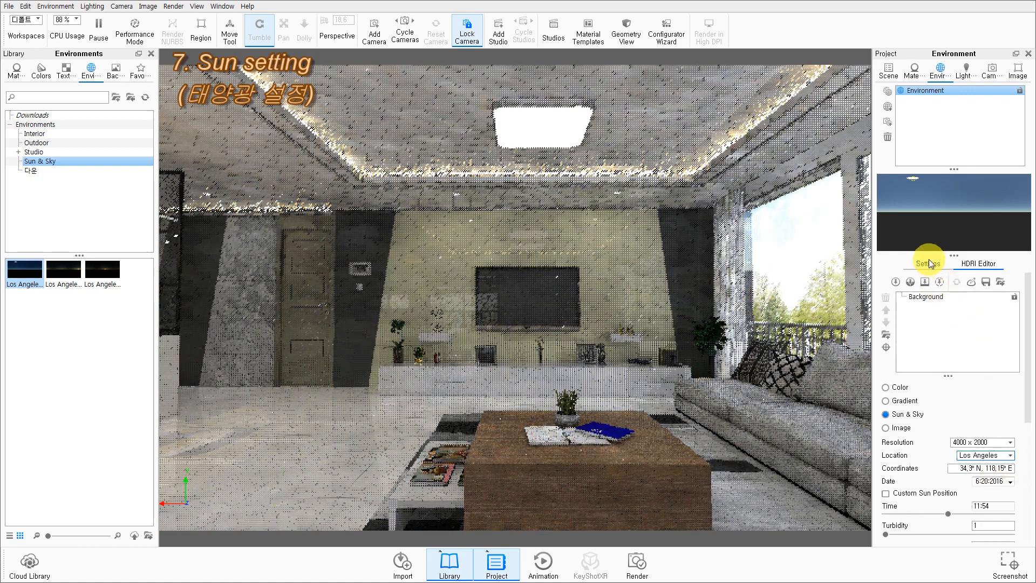
left_click(928, 263)
type("1")
key("Return")
- Enable a custom sun position with an azimuth of -33.12° and an inclination of 35.1°
left_click(979, 263)
scroll(950, 410, "down", 2)
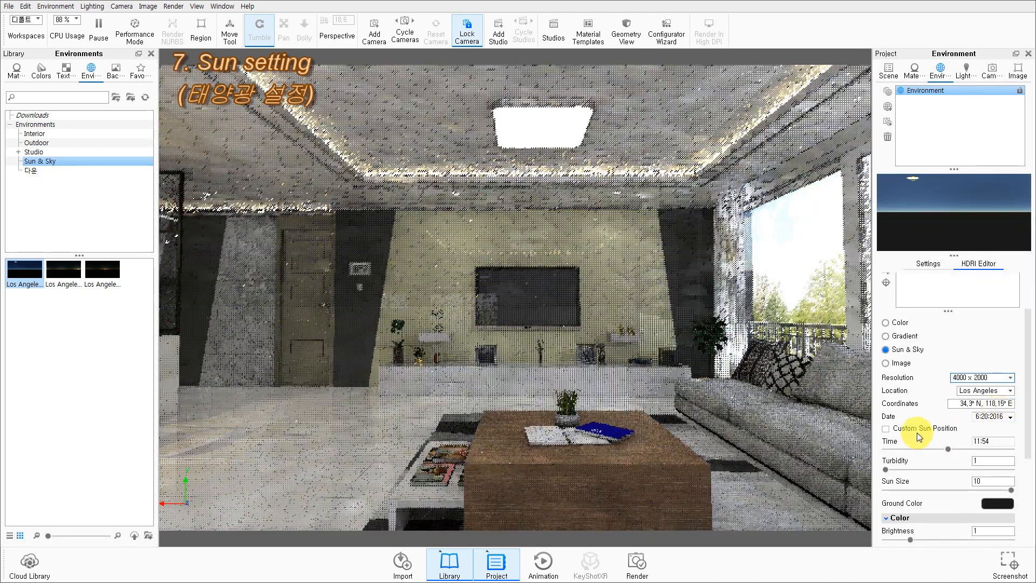
left_click(917, 429)
left_click_drag(927, 449, 937, 450)
left_click_drag(1004, 470, 973, 470)
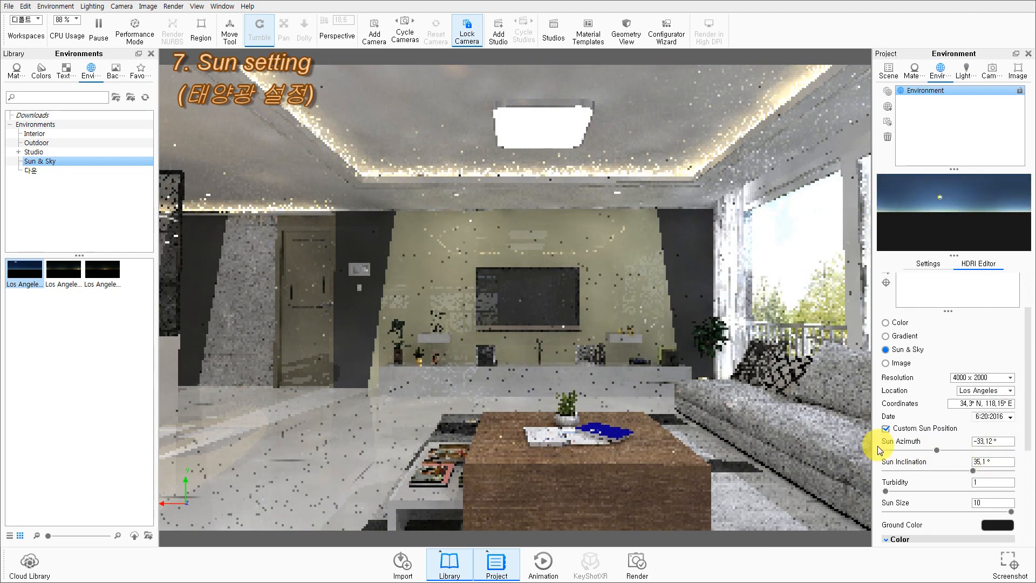
- Try contrasts of 0.194 and 0.03 on the Sun & Sky background and reset the contrast to 0
scroll(949, 479, "down", 1)
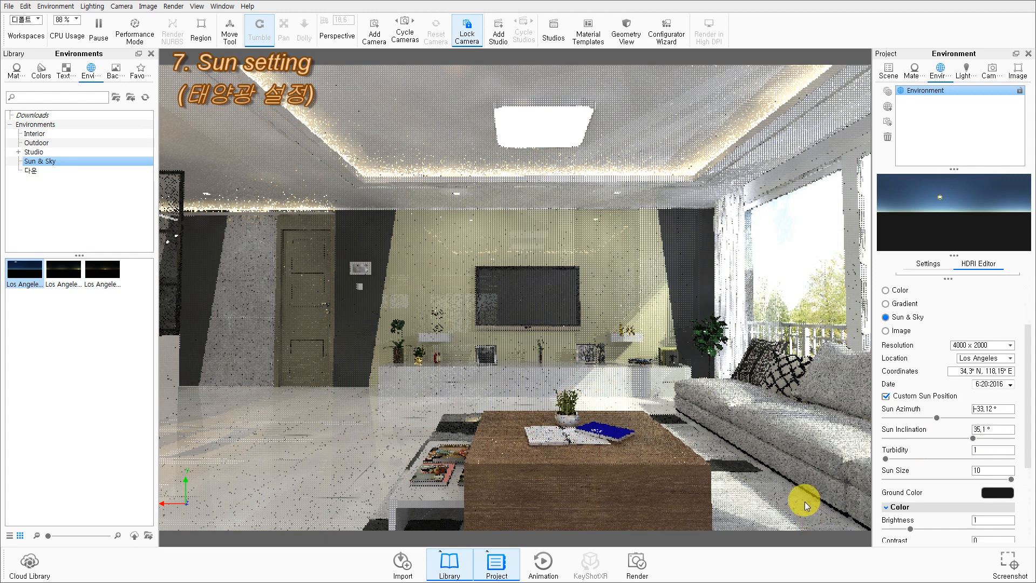
scroll(912, 475, "down", 1)
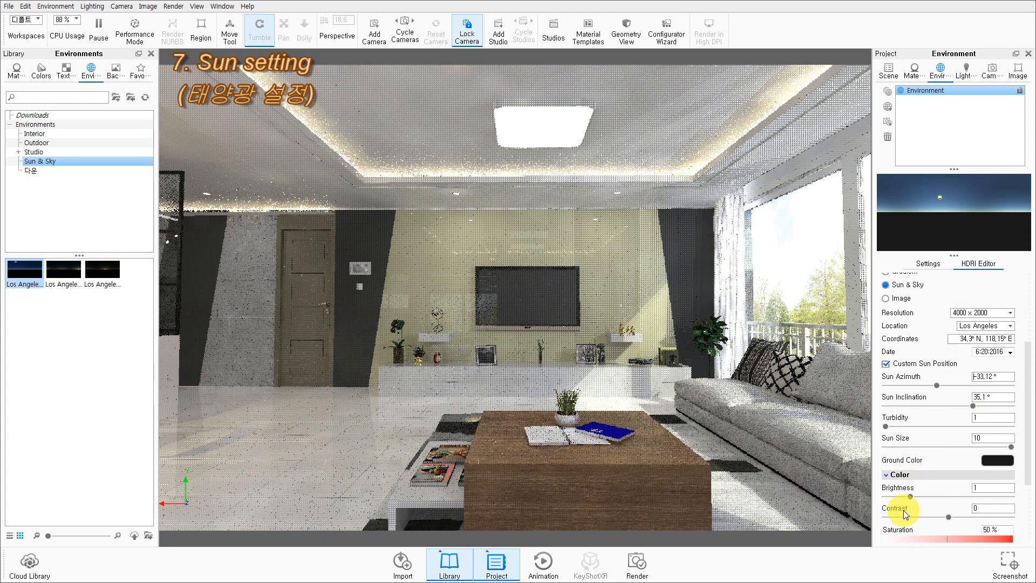
left_click(961, 520)
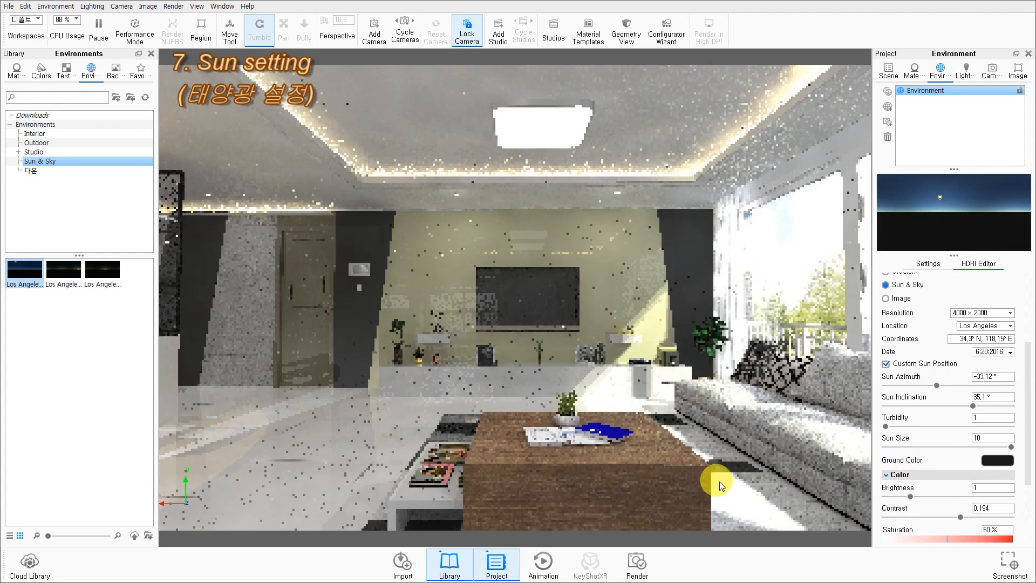
left_click_drag(961, 520, 948, 519)
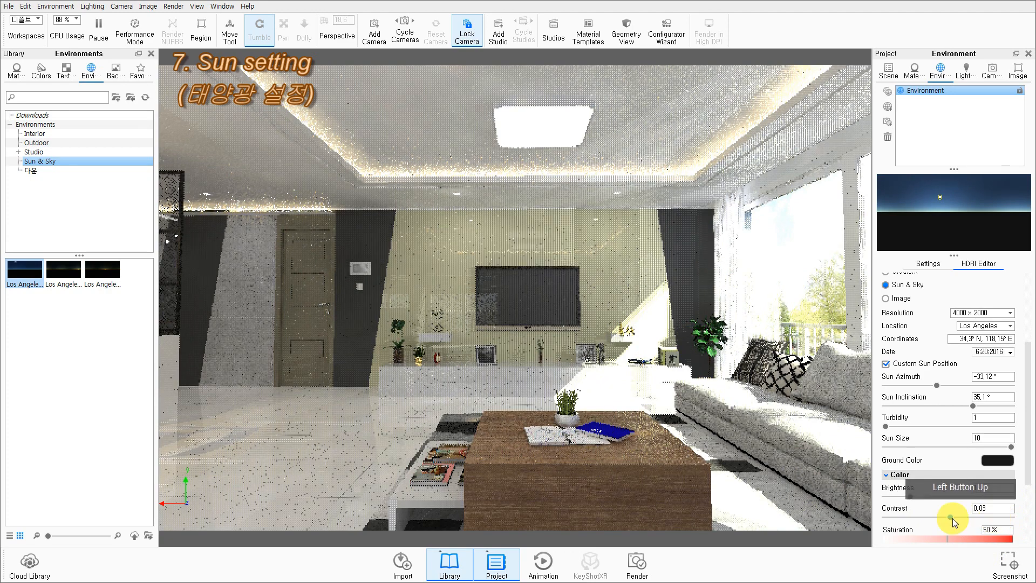
type("0")
key("Return")
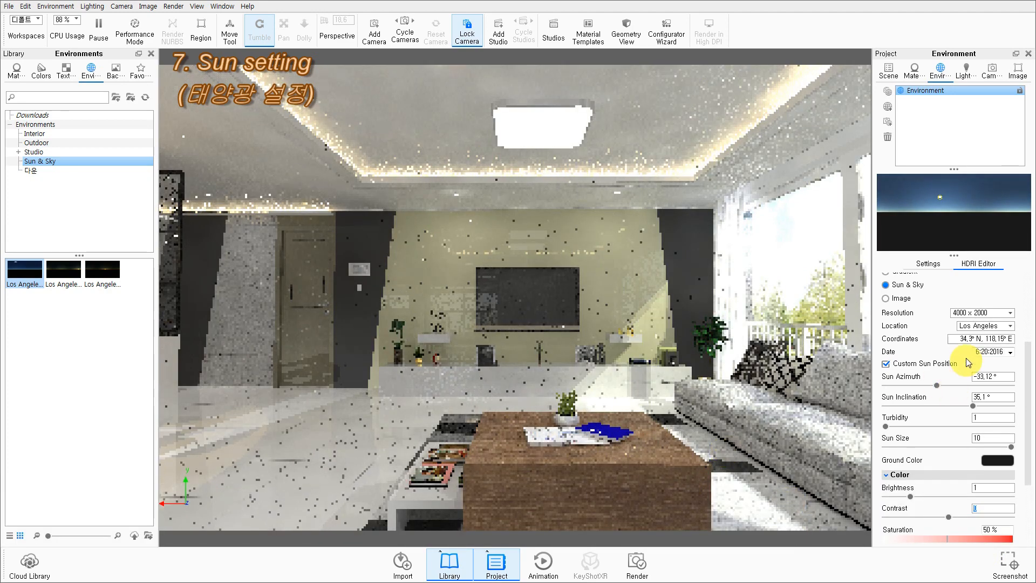
- In the environment's overall adjustments, set the contrast to 1 and the brightness to 0.5
left_click(928, 264)
left_click_drag(951, 334, 949, 335)
type("1")
key("Return")
left_click(951, 315)
type("0.5")
key("Return")
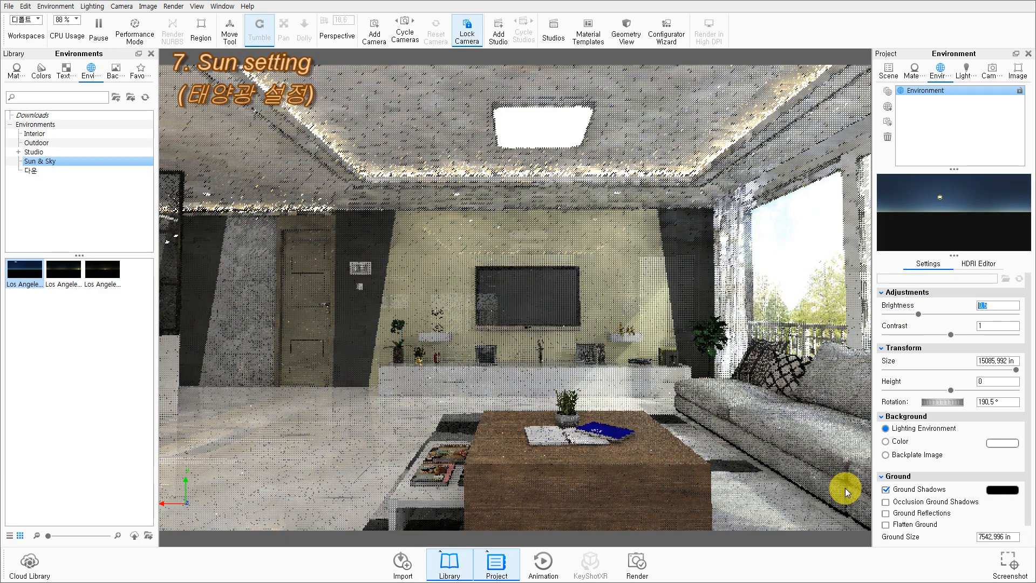
- Set the environment's overall brightness to 1, try a contrast of 0 and settle on a contrast of 0.5
type("1")
key("Return")
left_click_drag(991, 326, 908, 333)
type("0")
key("Return")
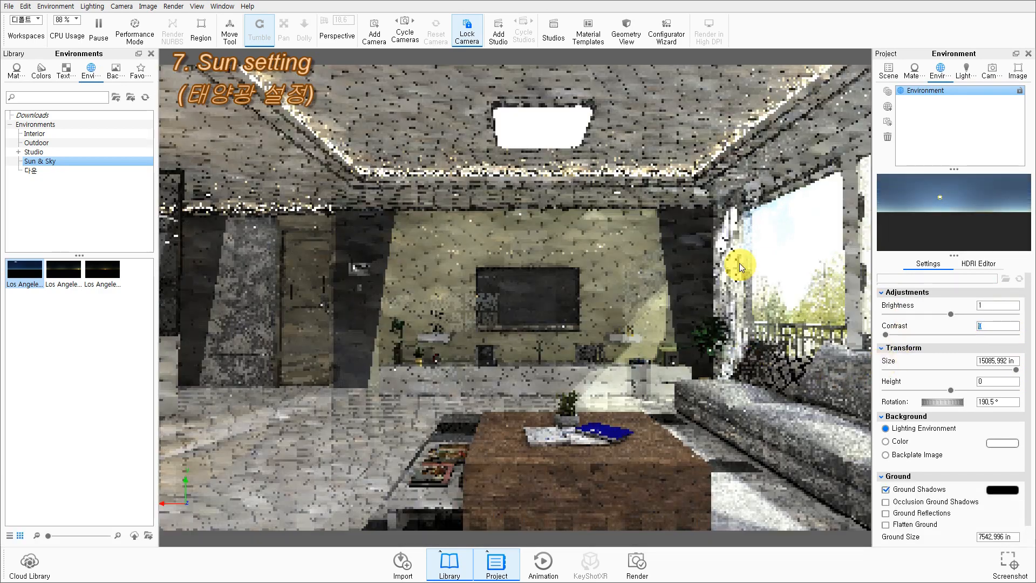
type("0.5")
key("Return")
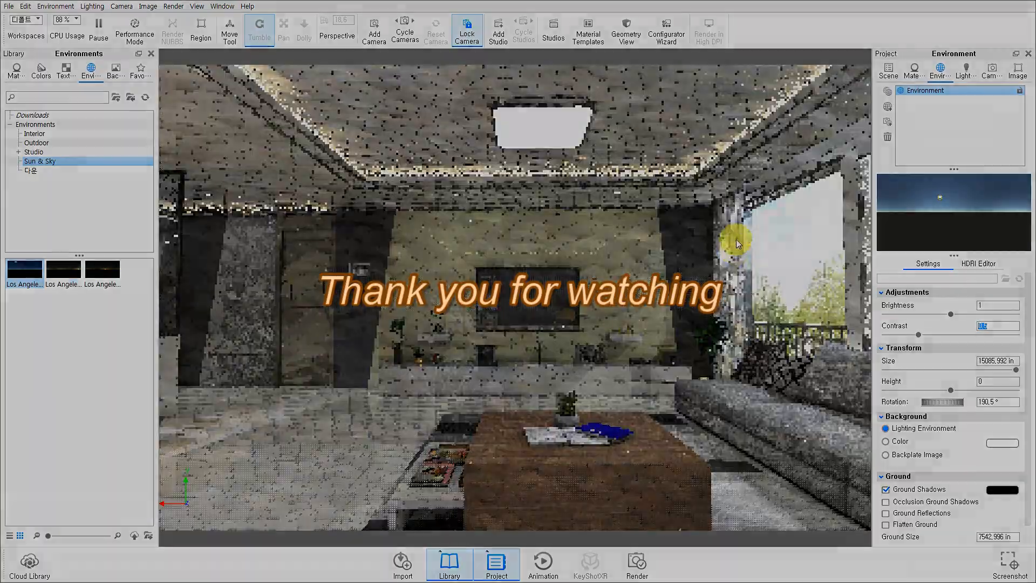